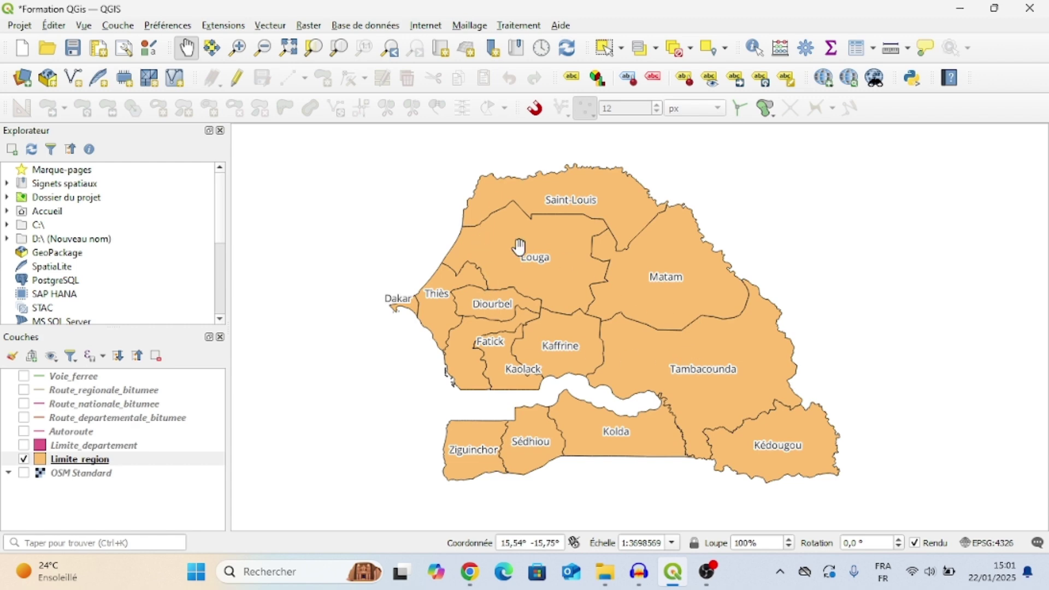
Step: Examine the Thiès region and its neighbouring regions on the Limite_region map
scroll(533, 265, "up", 1)
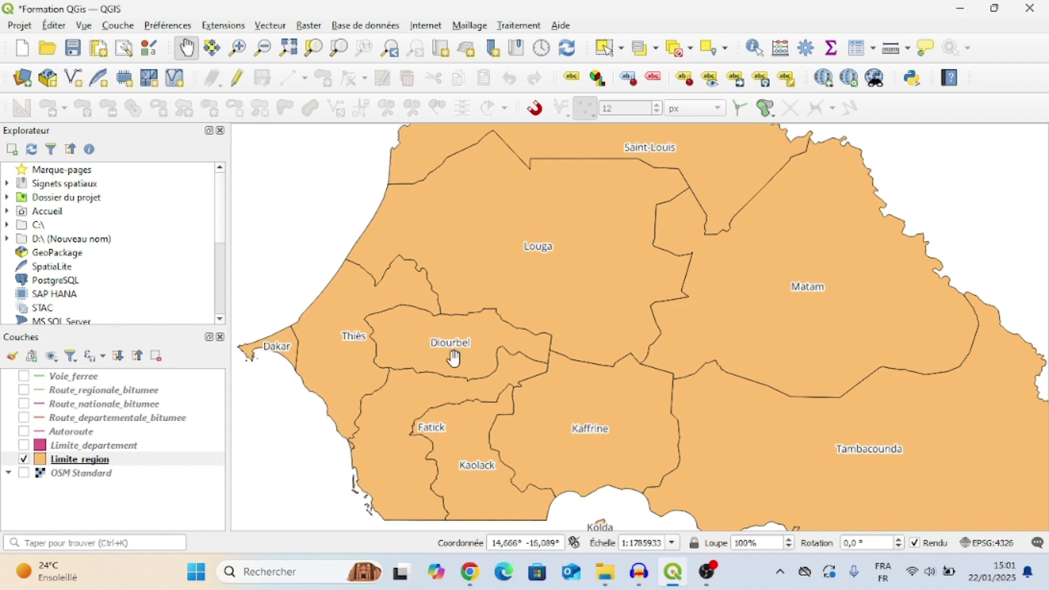
scroll(458, 393, "down", 1)
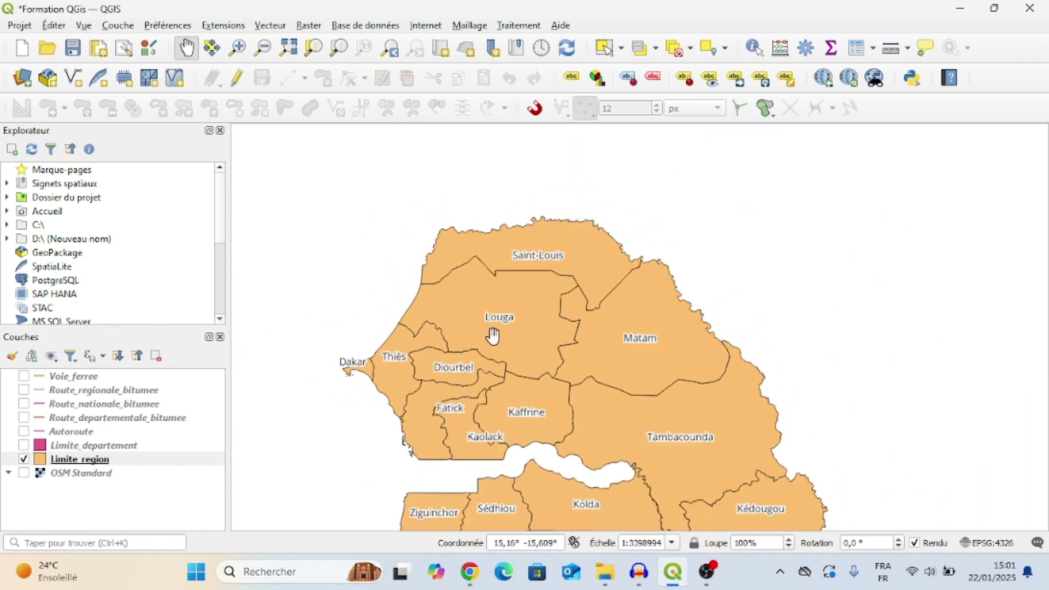
scroll(453, 373, "up", 1)
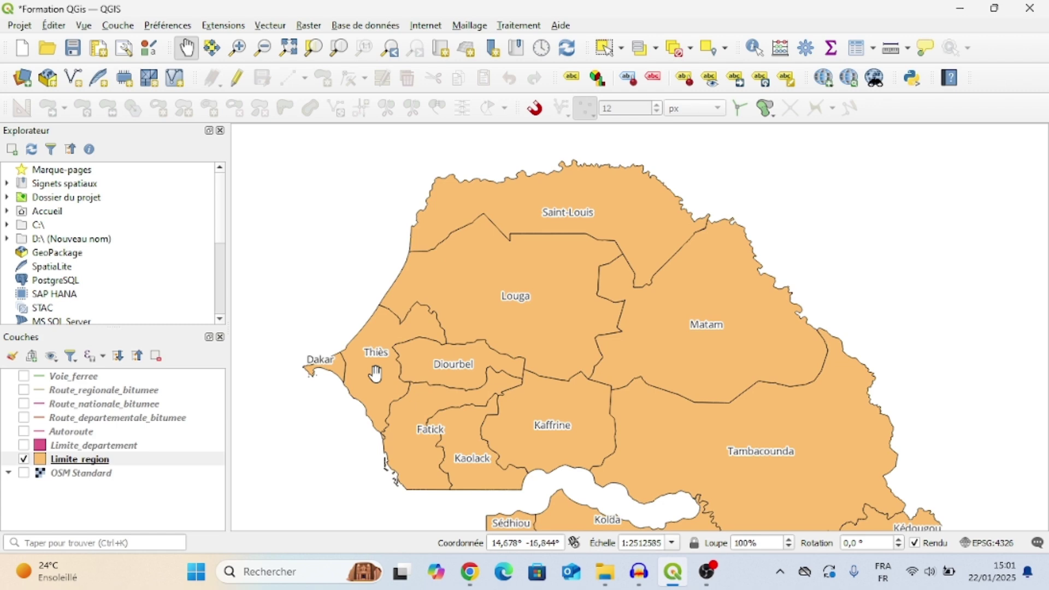
scroll(375, 373, "down", 2)
left_click_drag(499, 370, 535, 307)
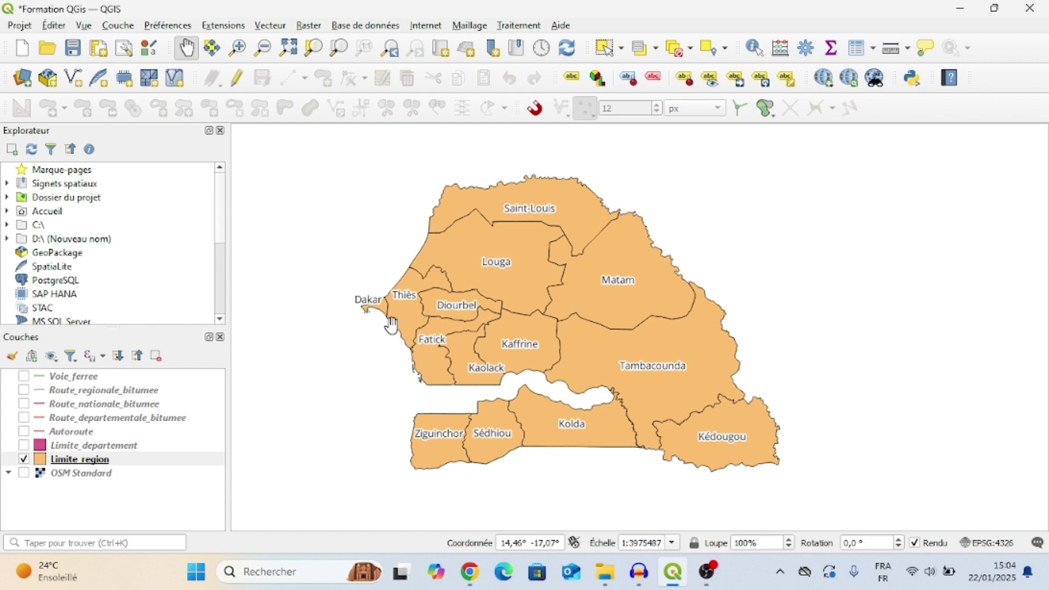
scroll(391, 325, "up", 3)
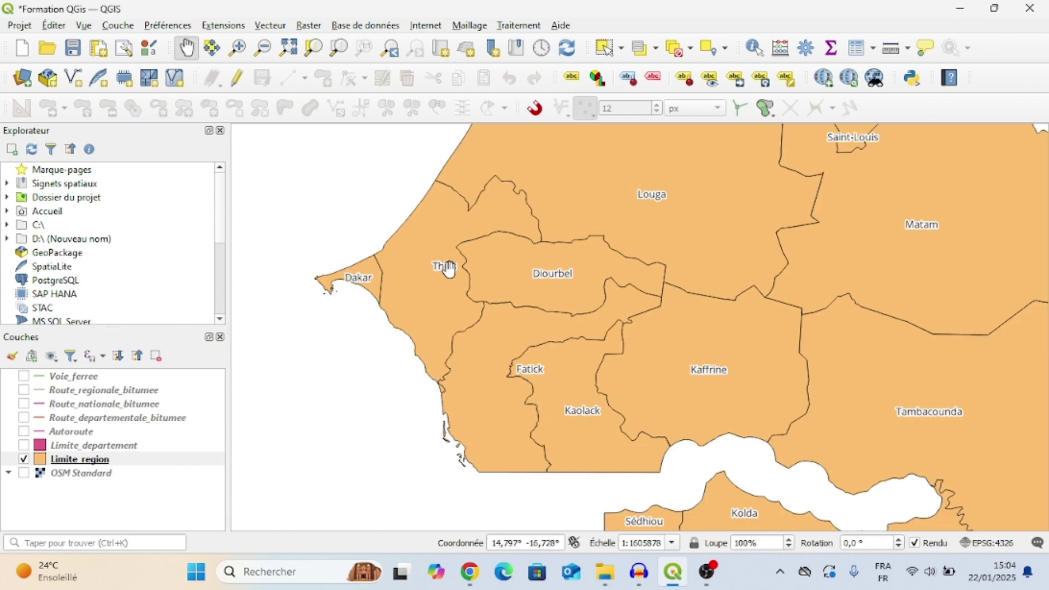
scroll(445, 264, "down", 2)
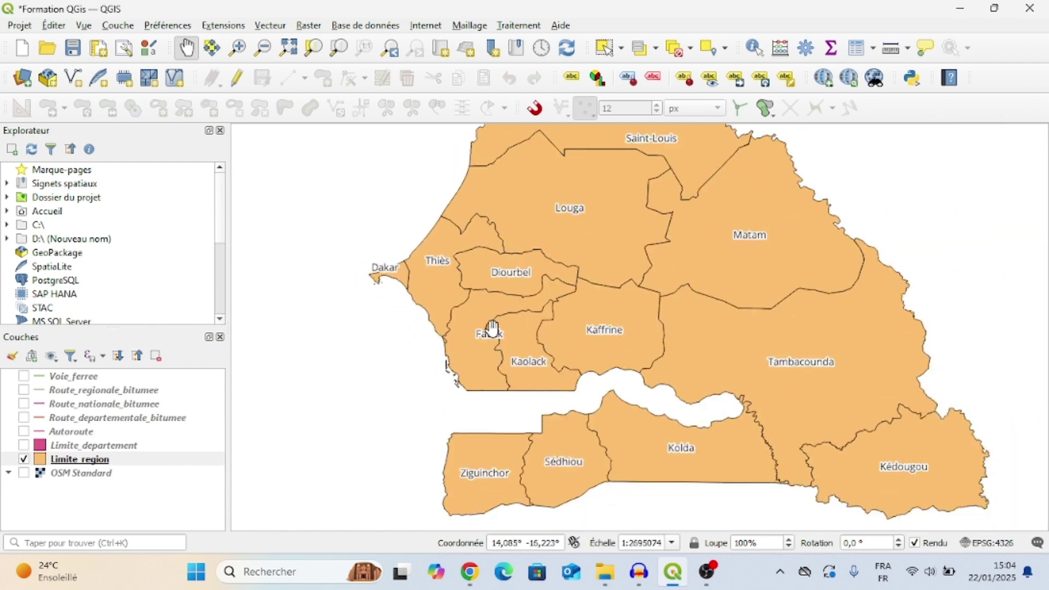
left_click_drag(453, 289, 447, 324)
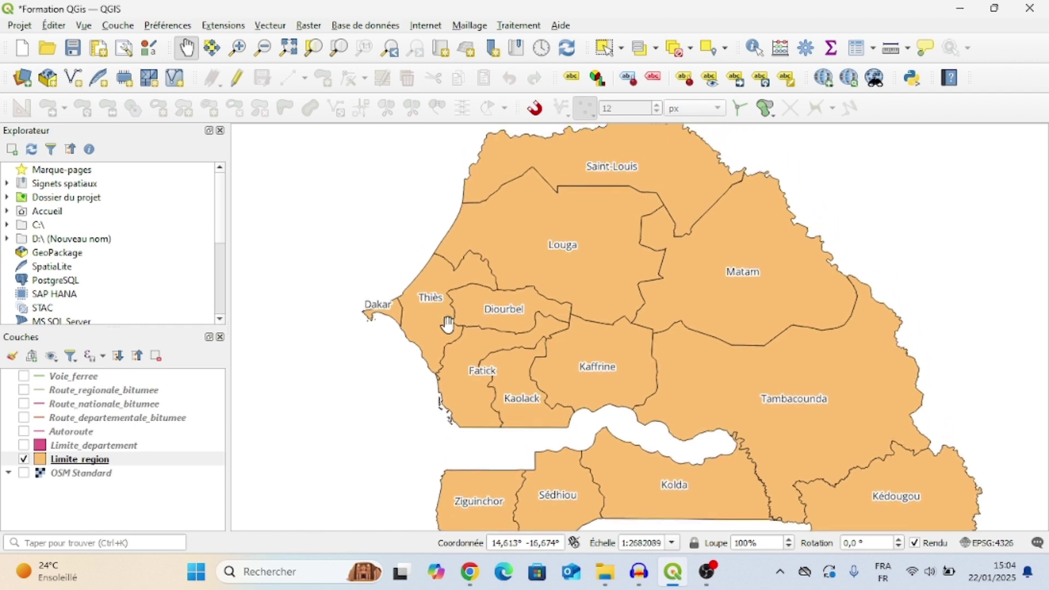
Step: Select the Thiès region directly on the map, and clear the selection again
left_click(603, 52)
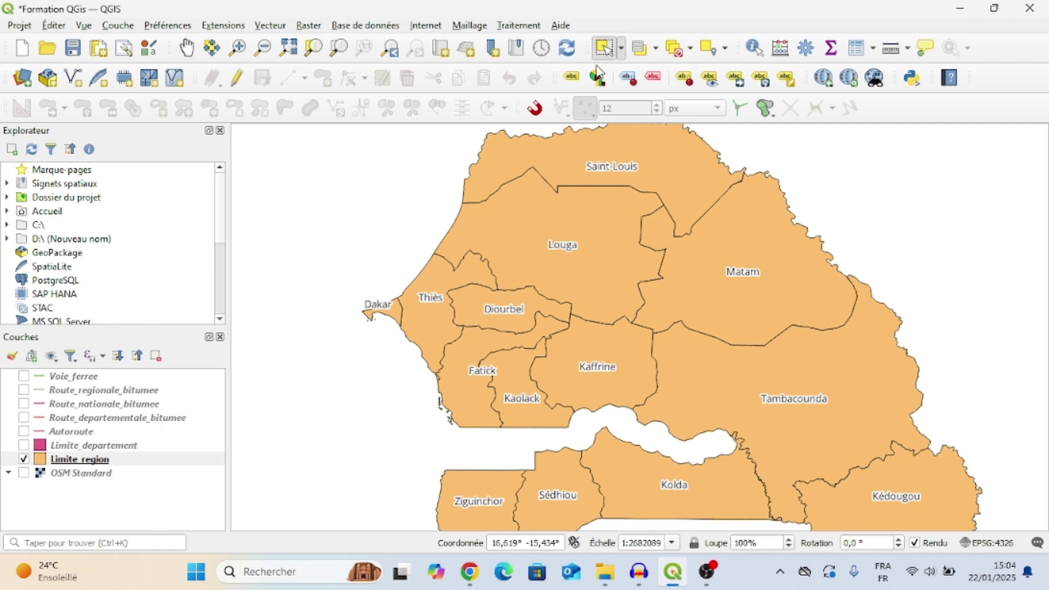
left_click(424, 325)
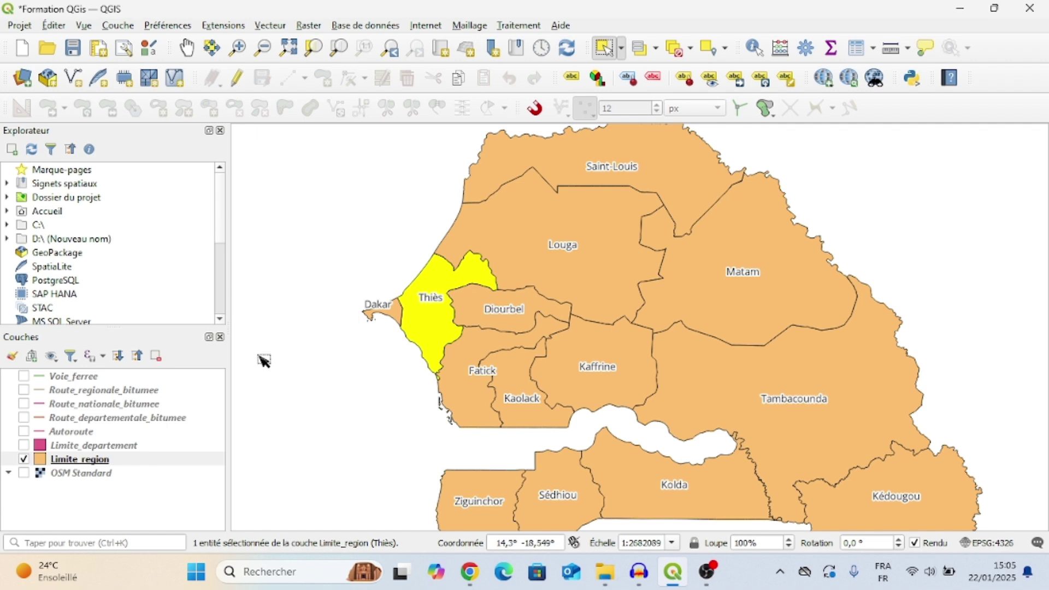
left_click(678, 49)
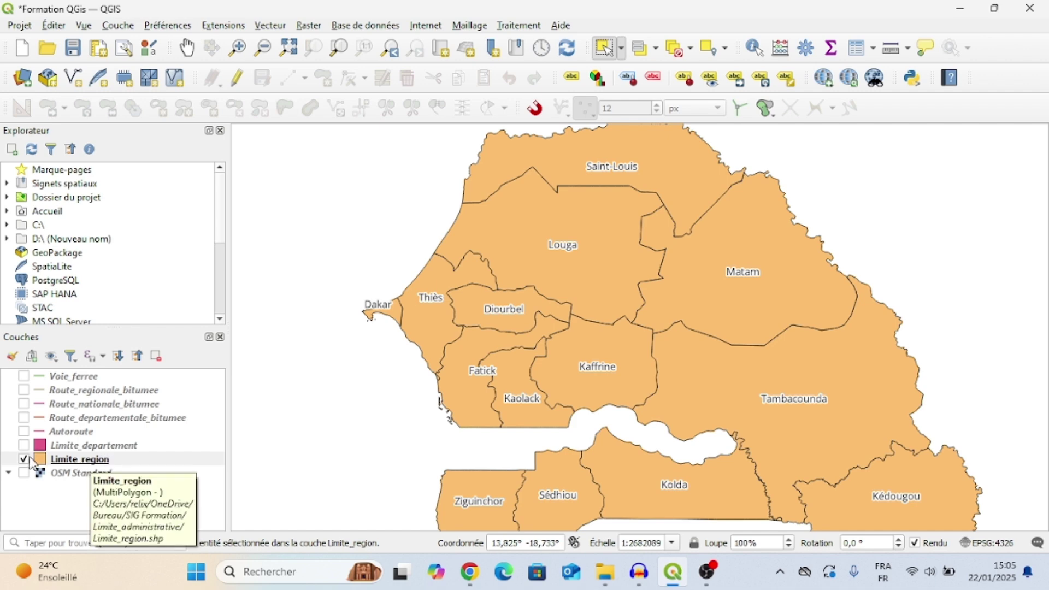
Step: Select the Thiès record in the attribute table of the Limite_region layer and close the table
left_click(25, 462)
left_click(24, 461)
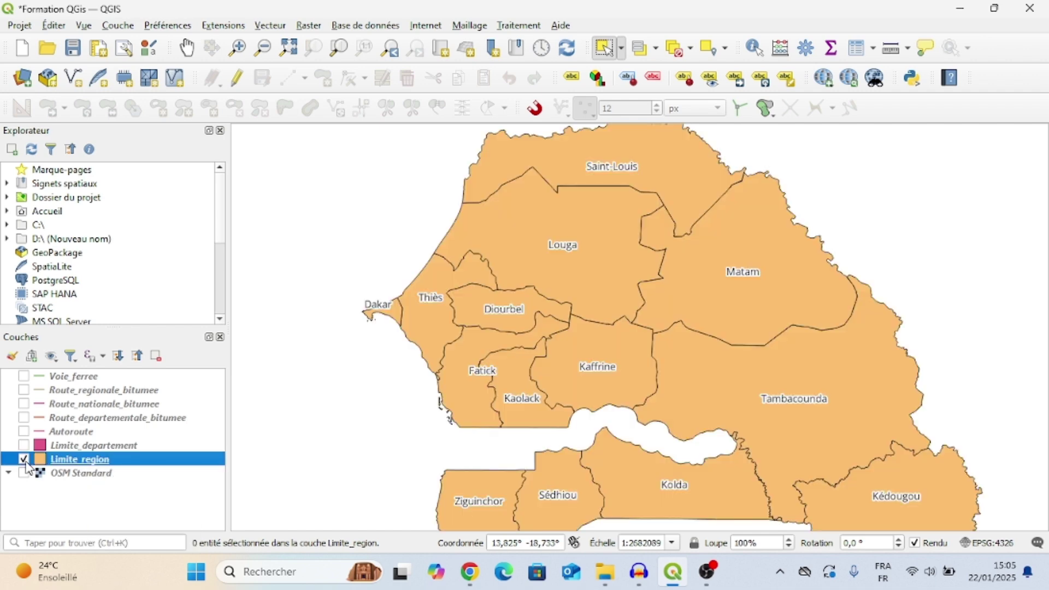
right_click(78, 465)
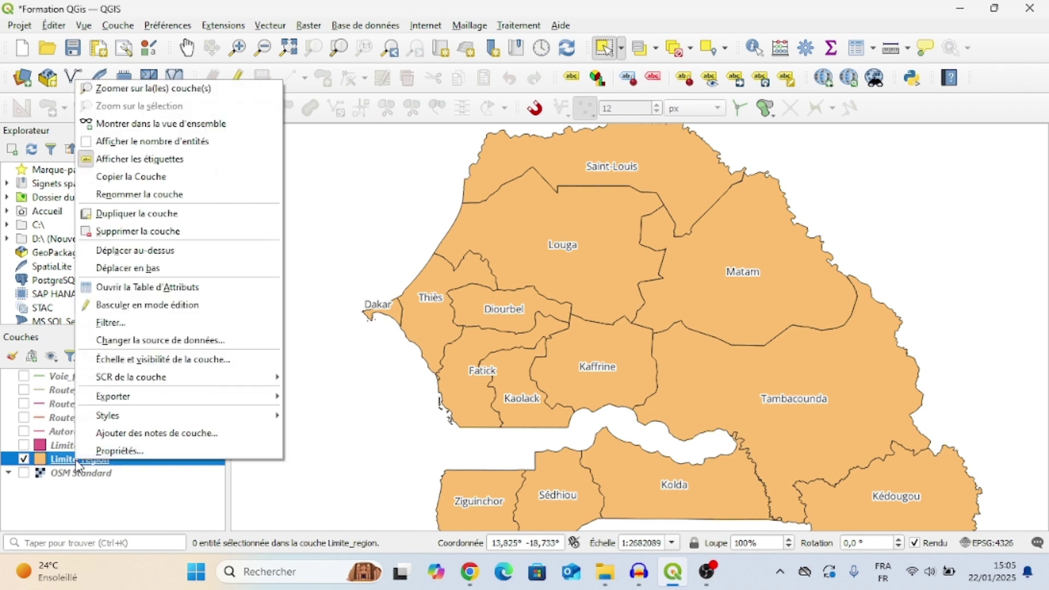
left_click(154, 291)
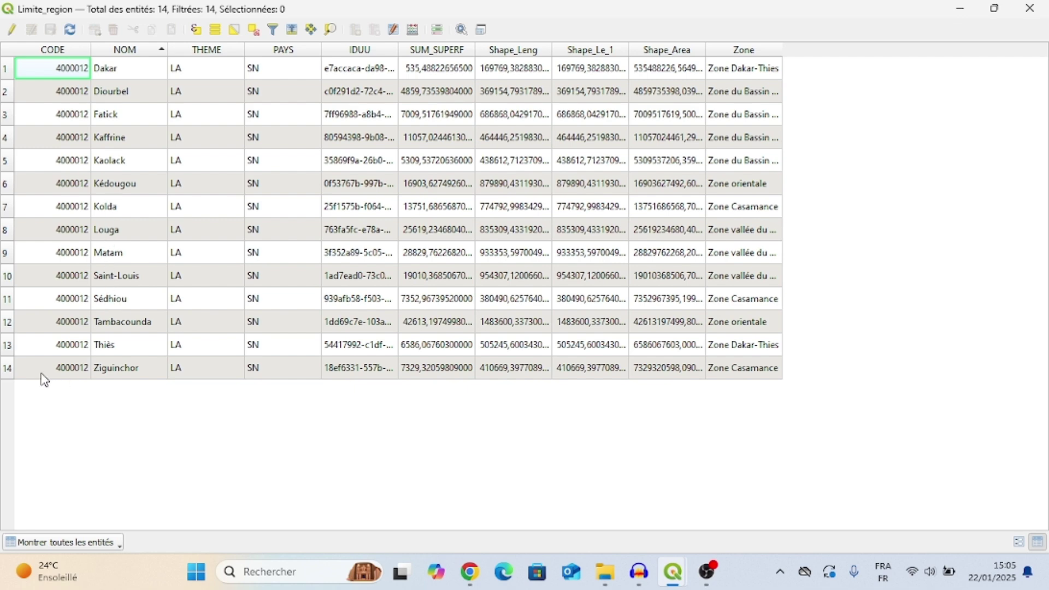
left_click(8, 349)
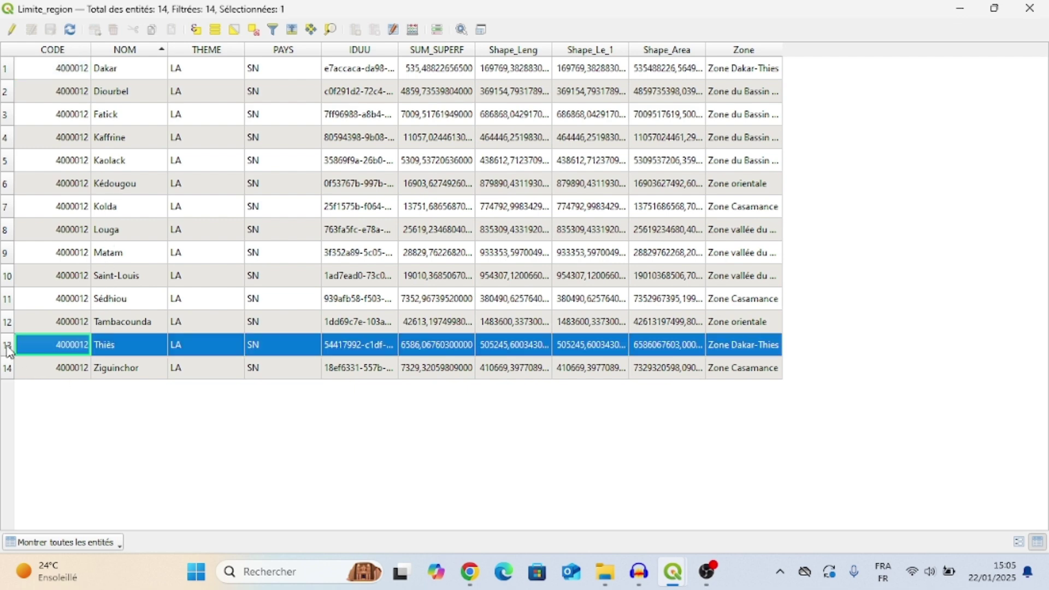
left_click(1031, 11)
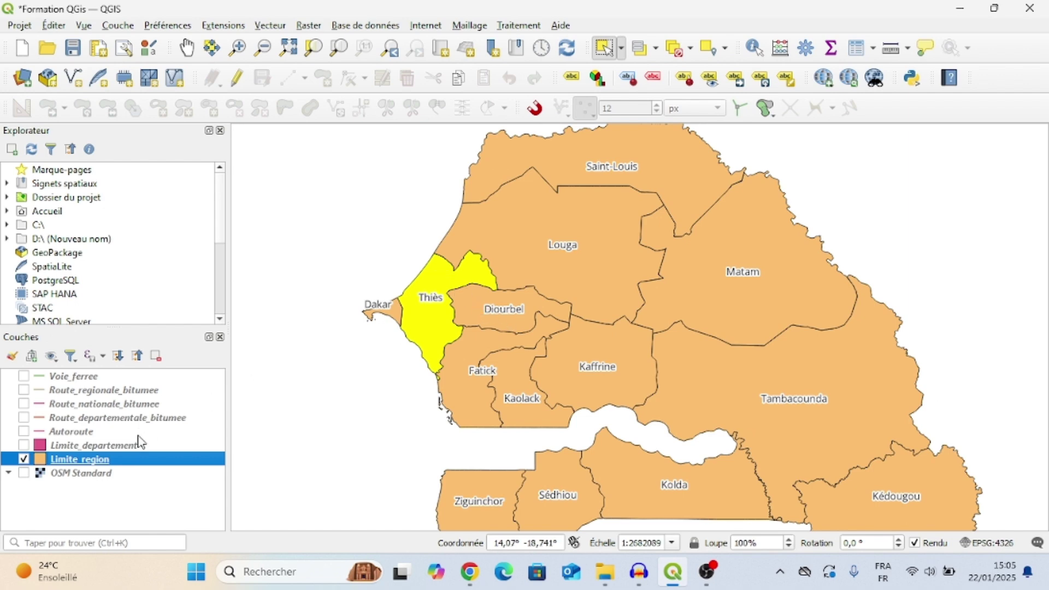
Step: Start exporting only the selected features of the Limite_region layer, with ESRI Shapefile as the format
right_click(86, 466)
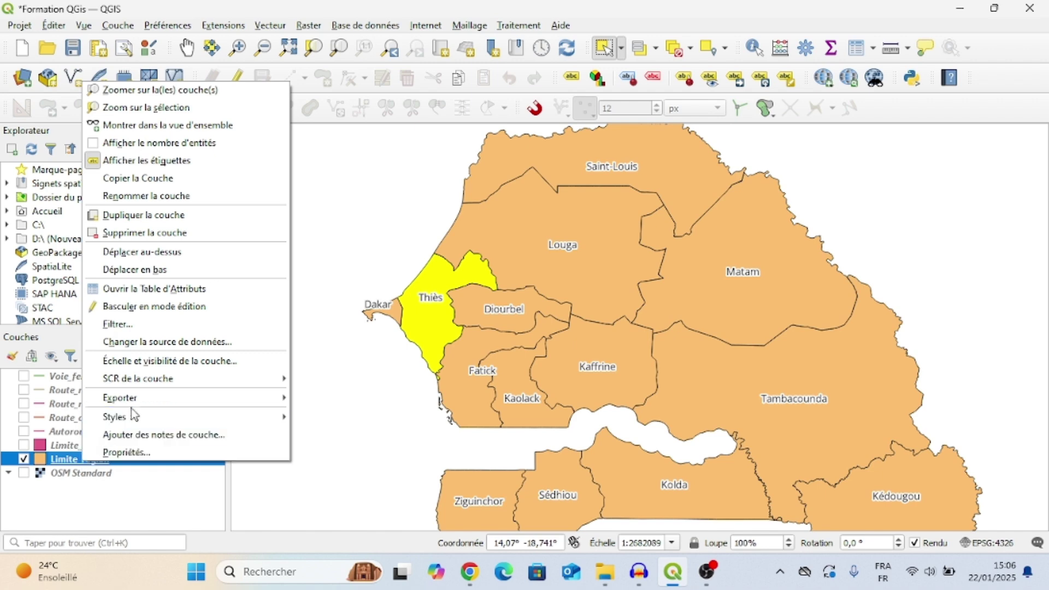
mouse_move(141, 401)
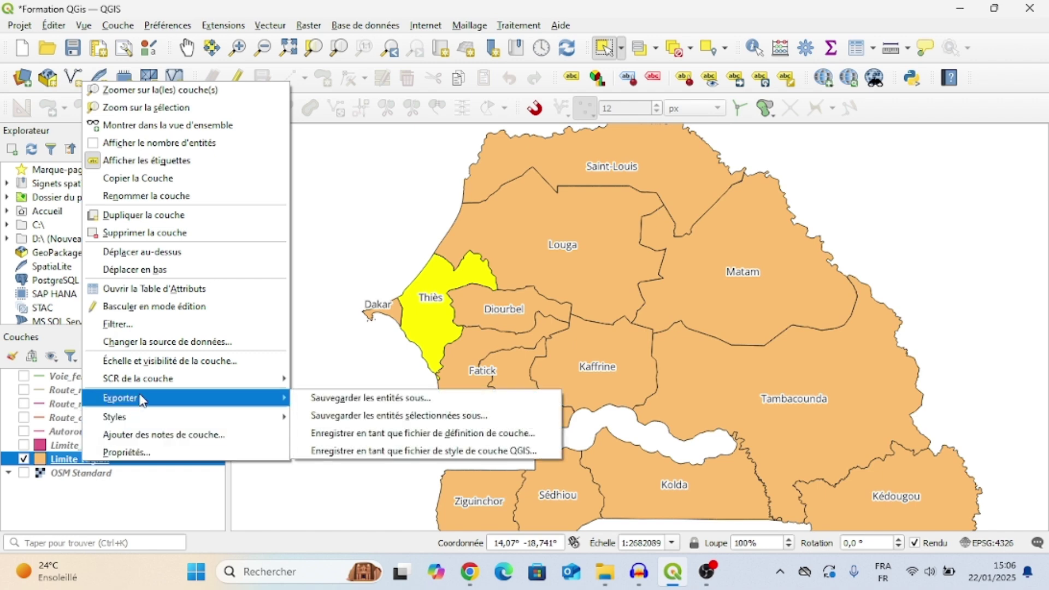
left_click(346, 416)
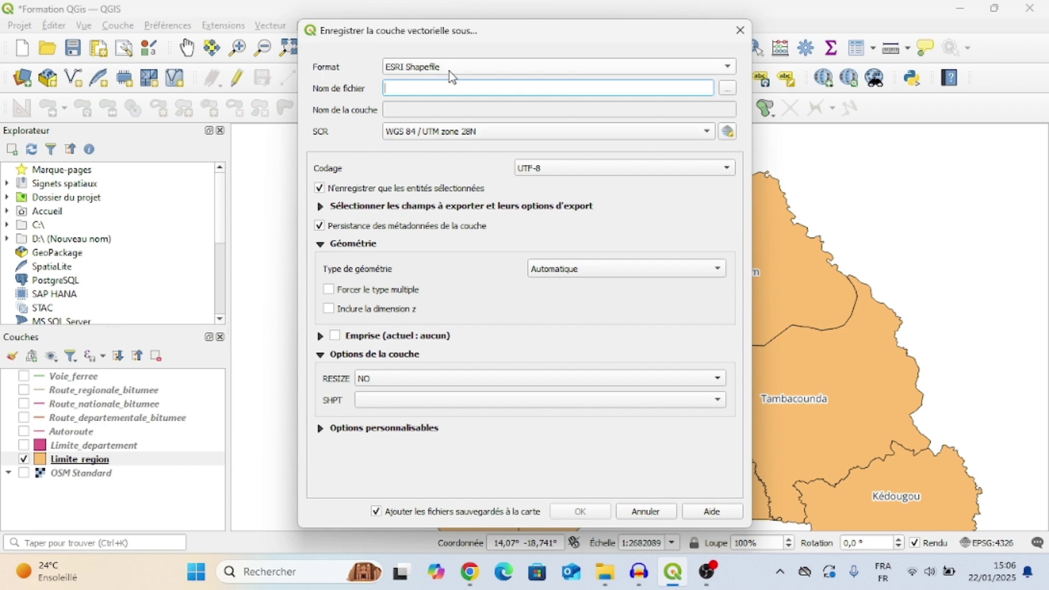
left_click(718, 70)
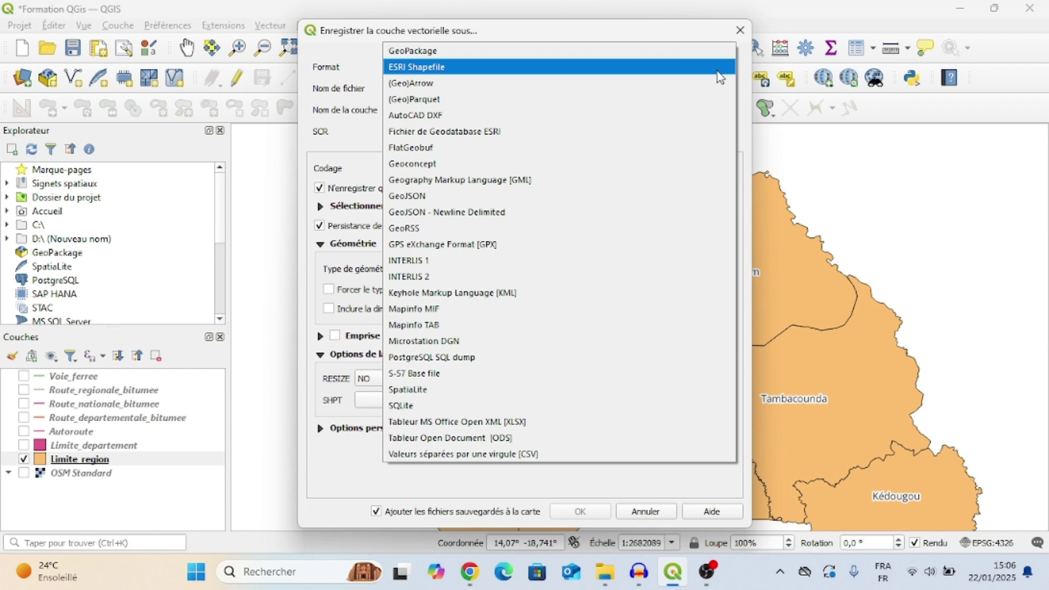
left_click(451, 72)
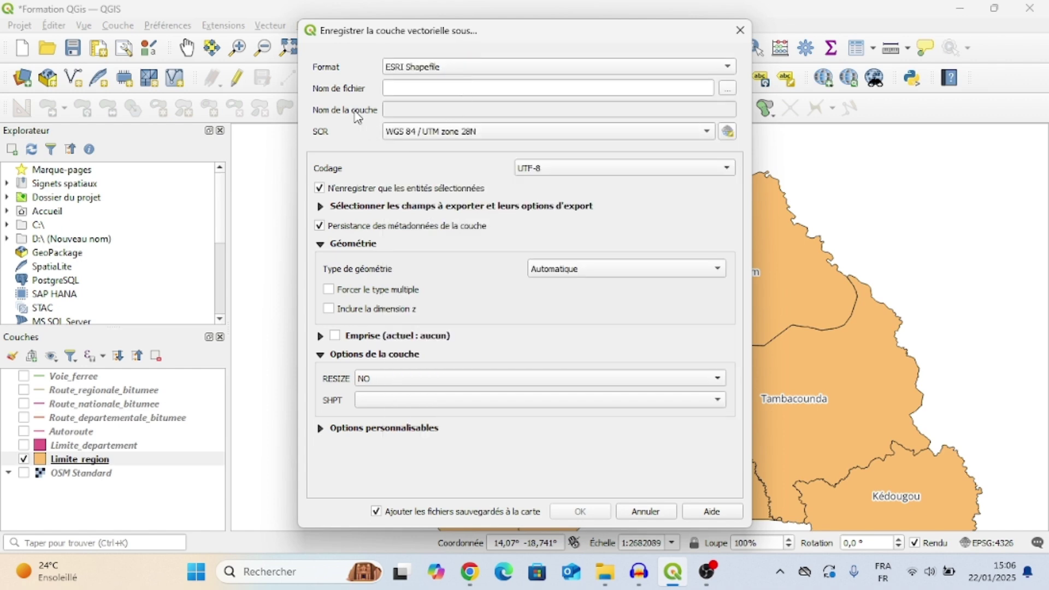
Step: Browse for the output location and create a folder named Thies inside the SIG folder
left_click(729, 90)
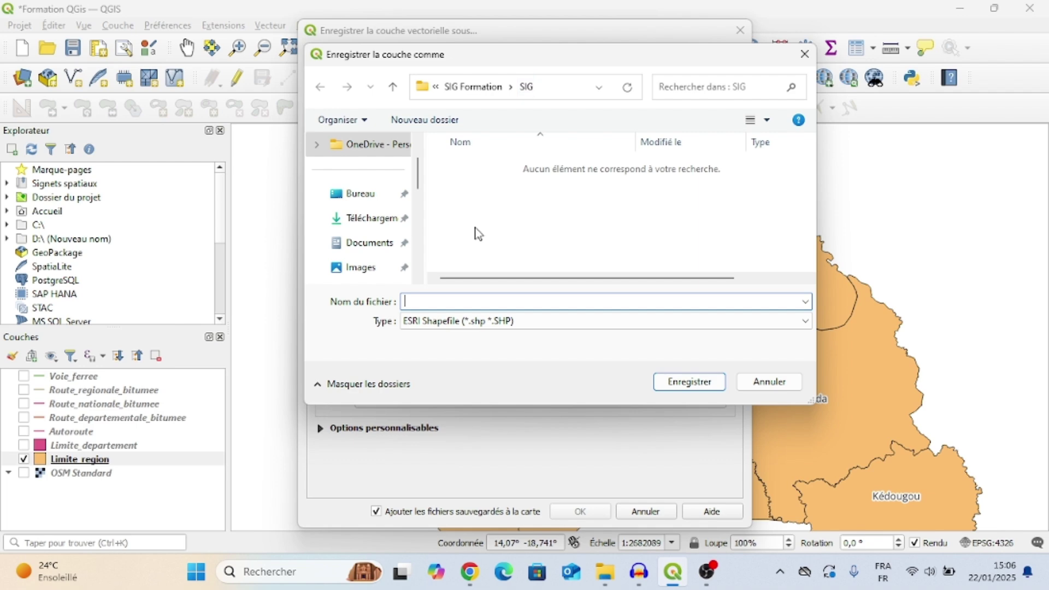
left_click(420, 123)
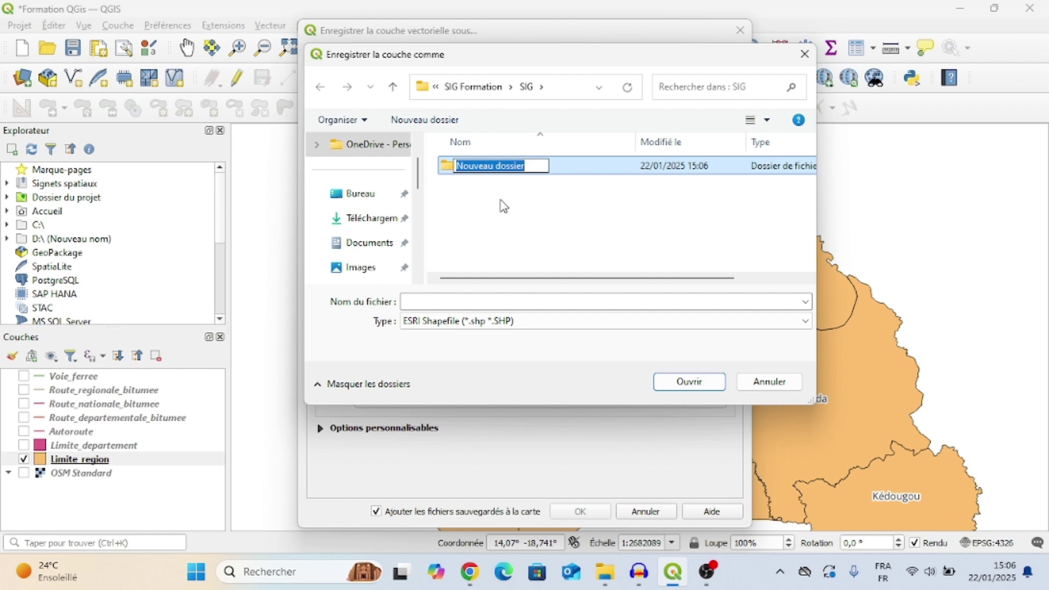
type("Thies")
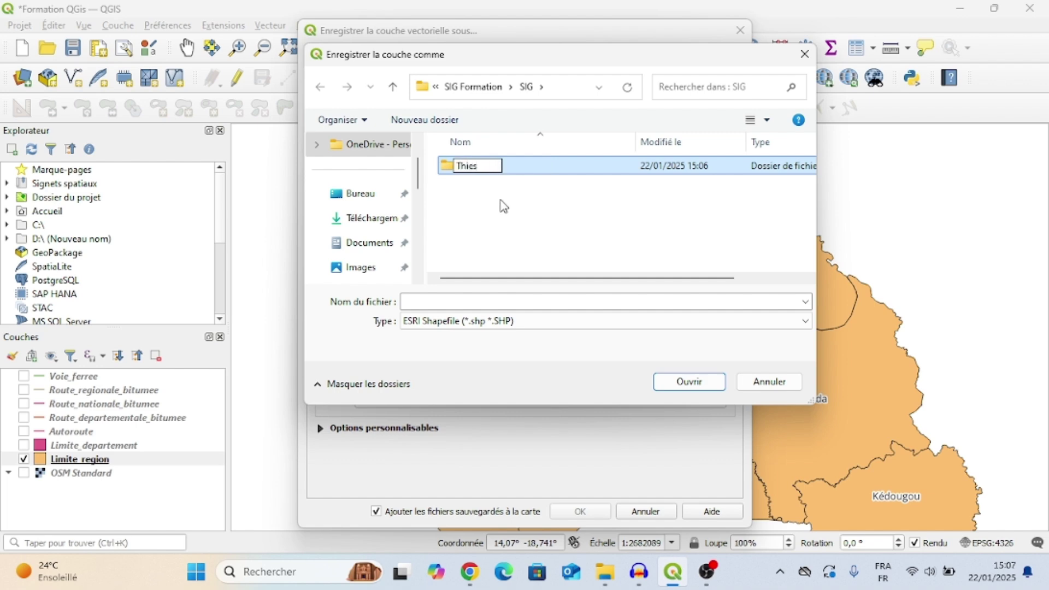
left_click(499, 204)
left_click(477, 173)
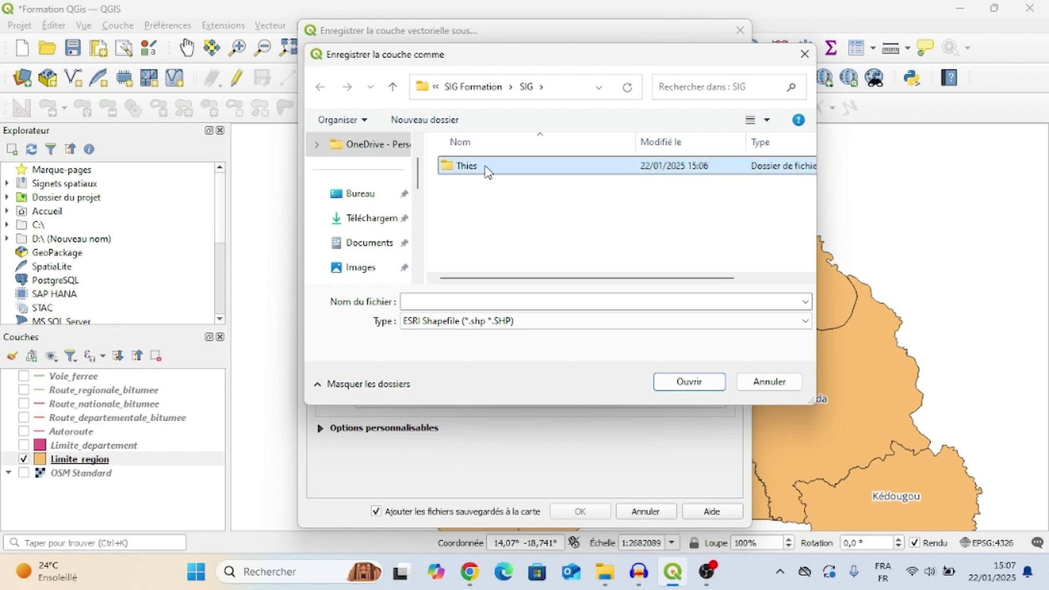
Step: Rename the Thies folder as Thies_SHP and open it as the save location
left_click(488, 171)
right_click(488, 172)
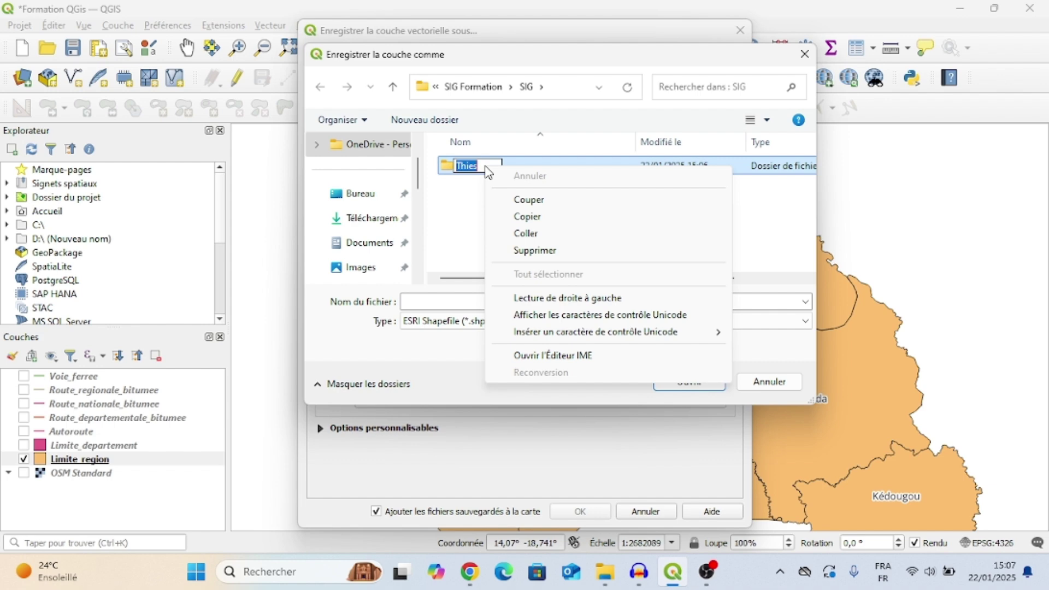
left_click(480, 166)
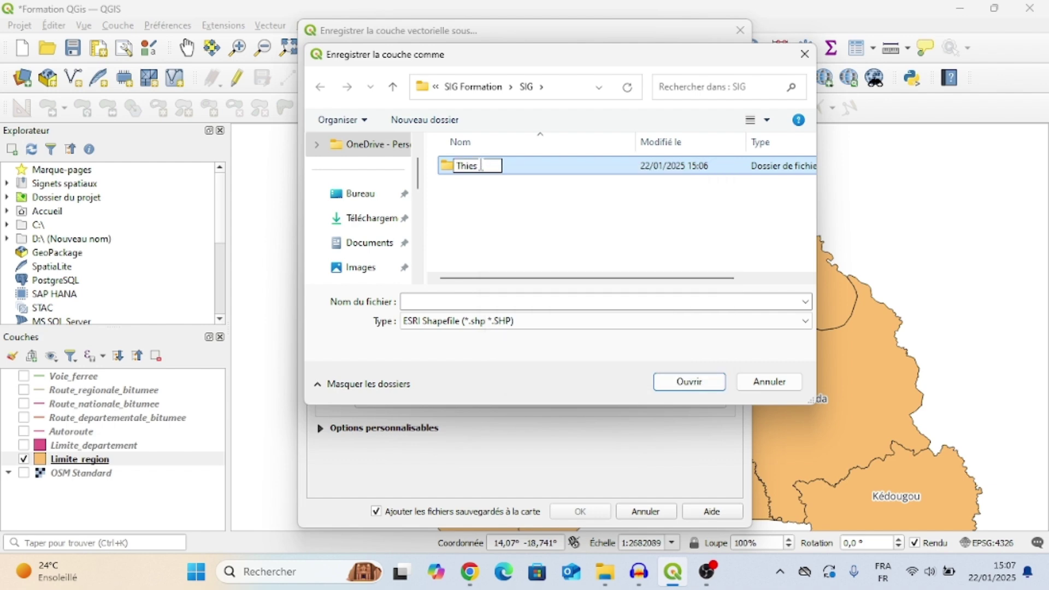
type("_SHP")
left_click(486, 216)
double_click(483, 167)
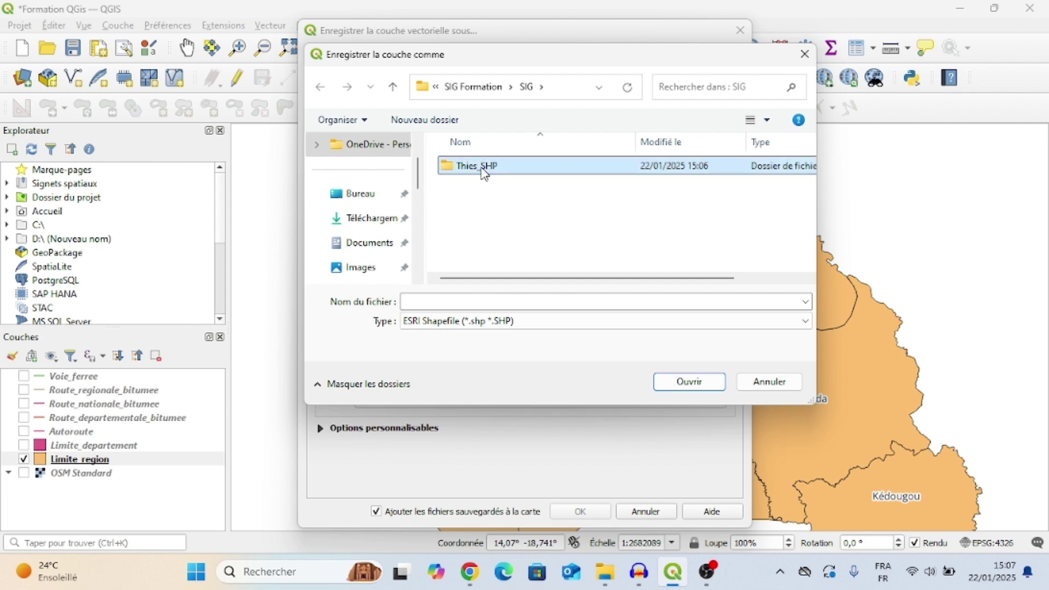
Step: Name the output file Limite Thies and export the selected region to the shapefile
left_click(424, 325)
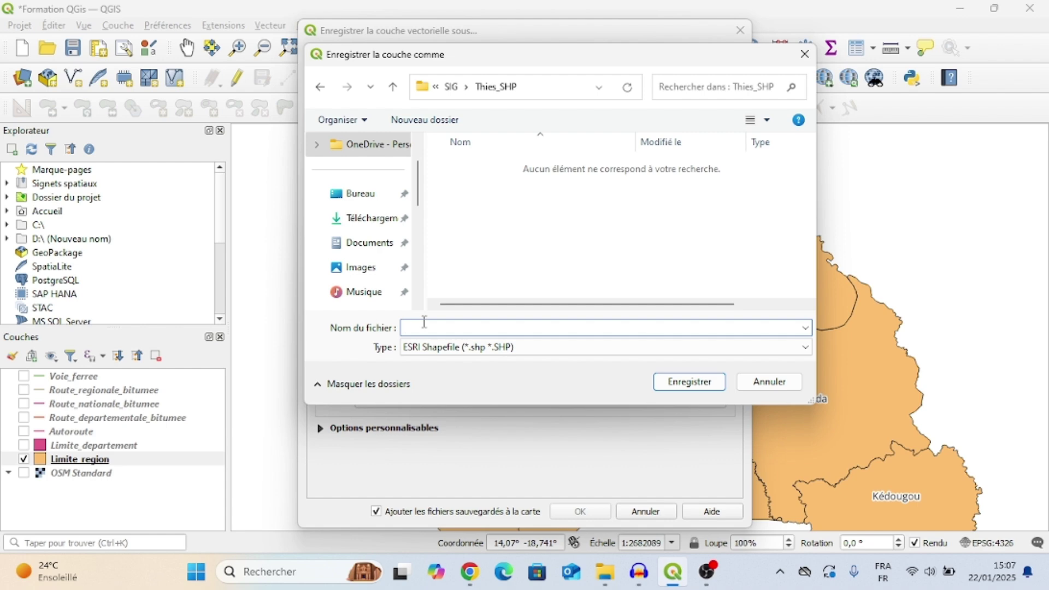
type("Limite Thies")
left_click(691, 382)
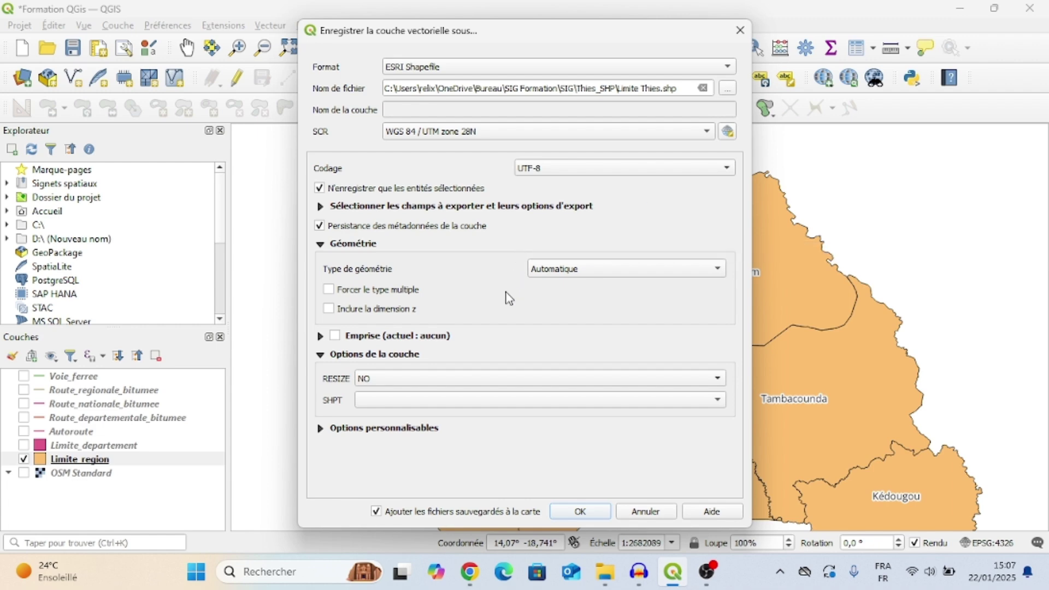
left_click(584, 512)
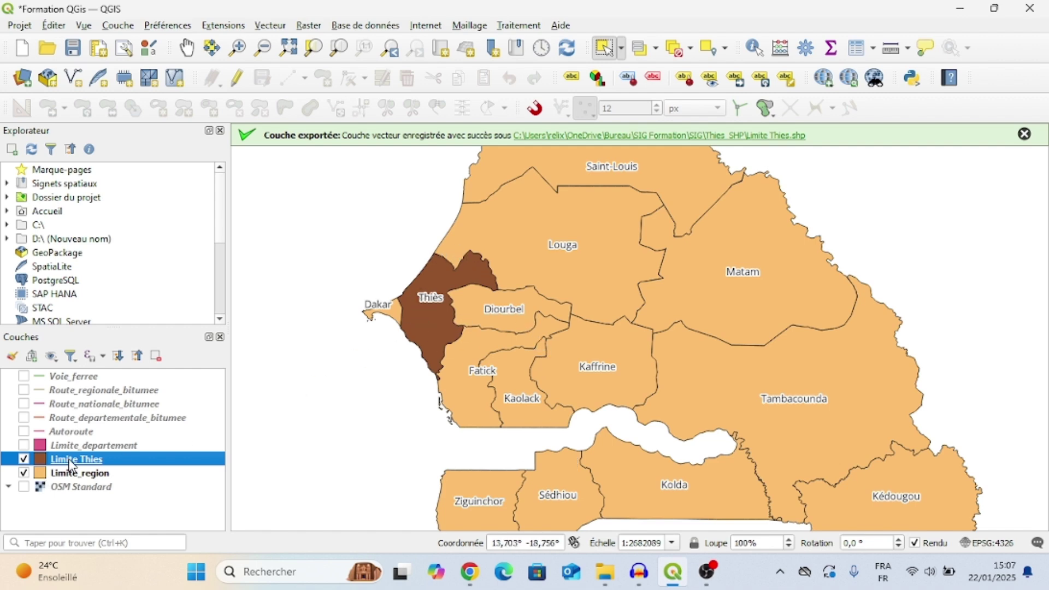
Step: Hide the Limite_region layer to examine the exported Limite Thies layer on its own
left_click(24, 473)
scroll(461, 328, "up", 2)
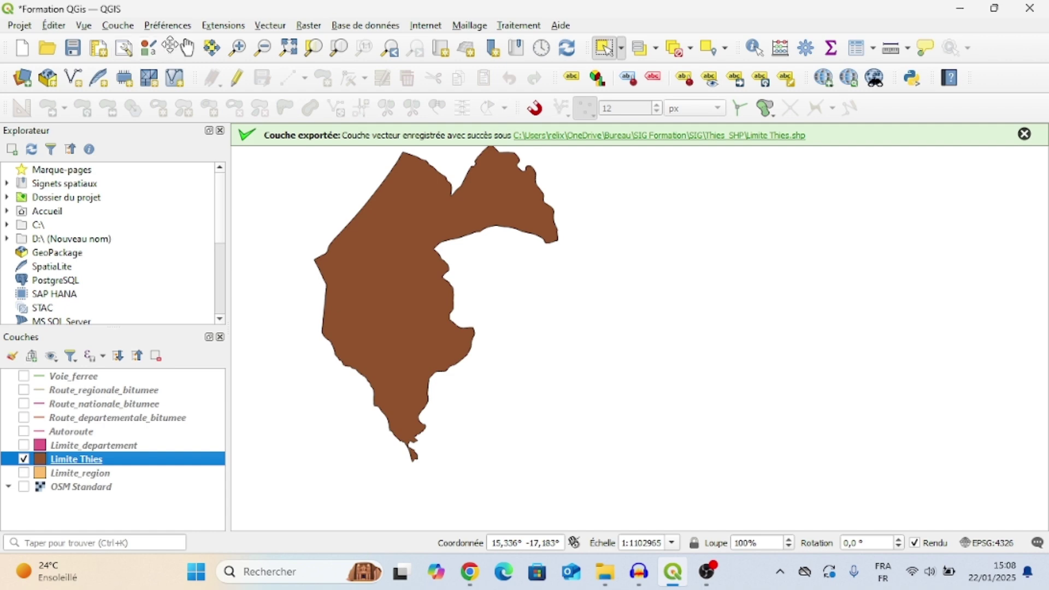
left_click(186, 48)
left_click_drag(375, 235, 446, 271)
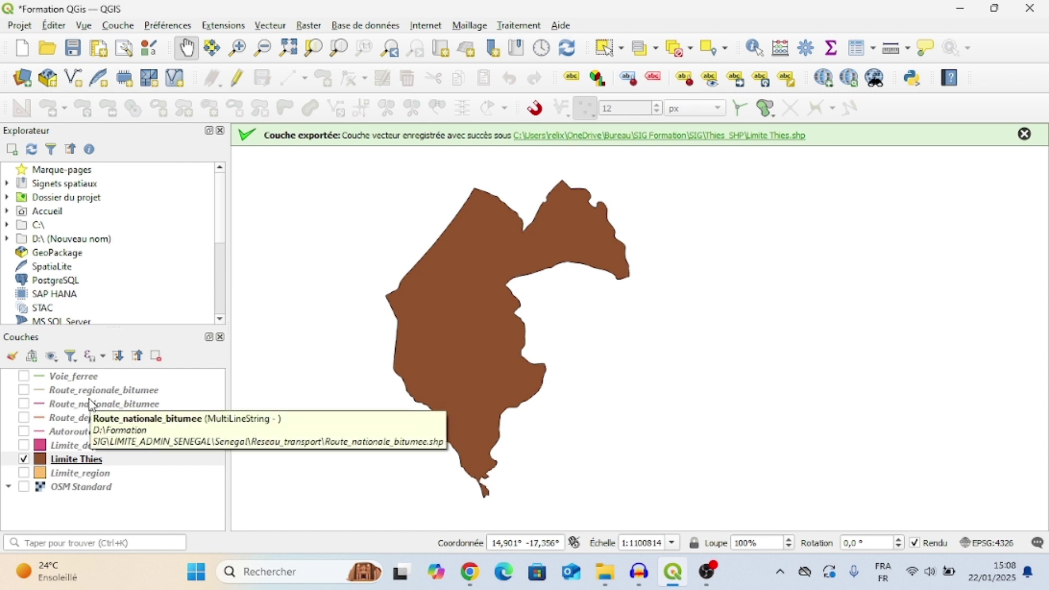
Step: Hide the Limite Thies layer and show the Limite_region layer again
left_click(26, 460)
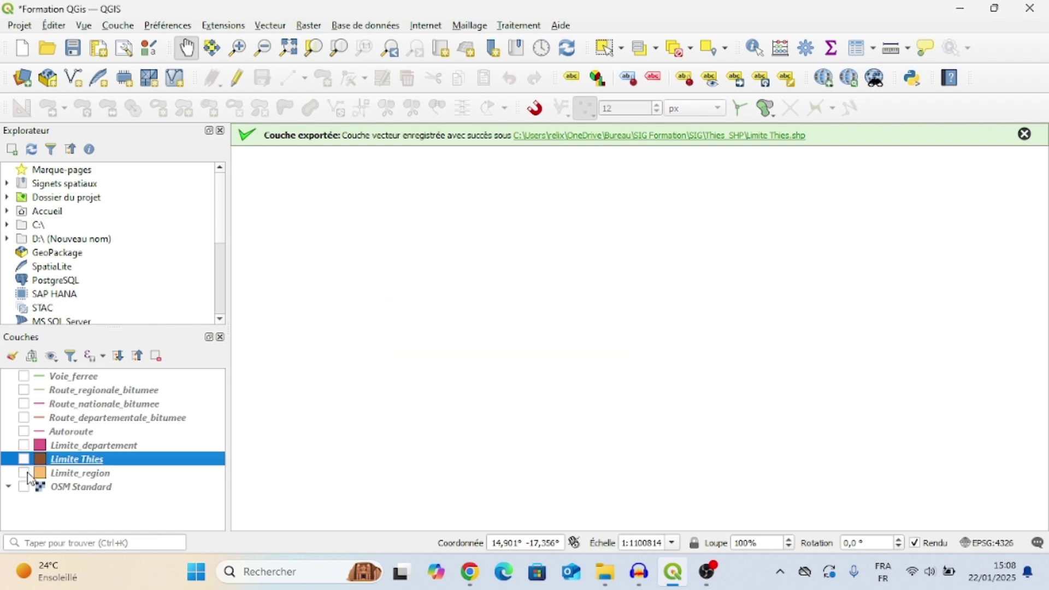
left_click(24, 473)
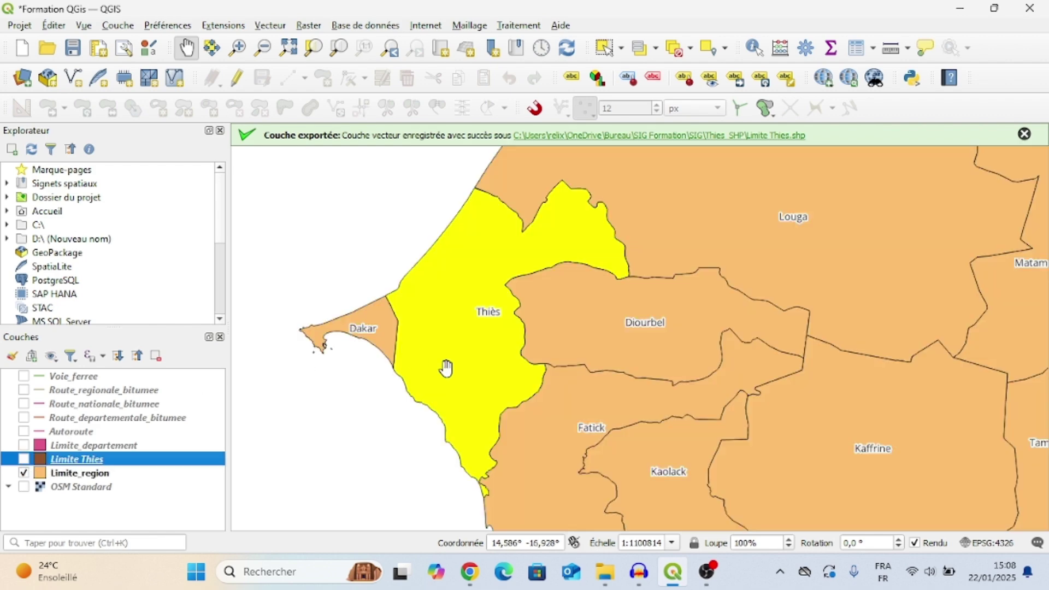
scroll(445, 368, "down", 3)
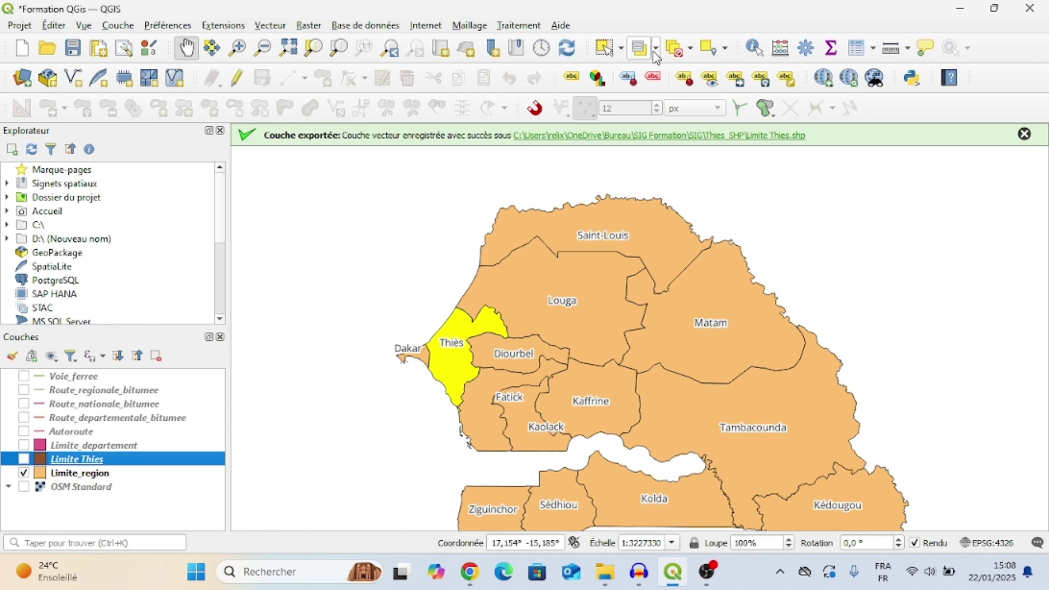
Step: Clear the Thiès selection, centre the country in the map and make Limite_region the active layer for selecting features
left_click(676, 51)
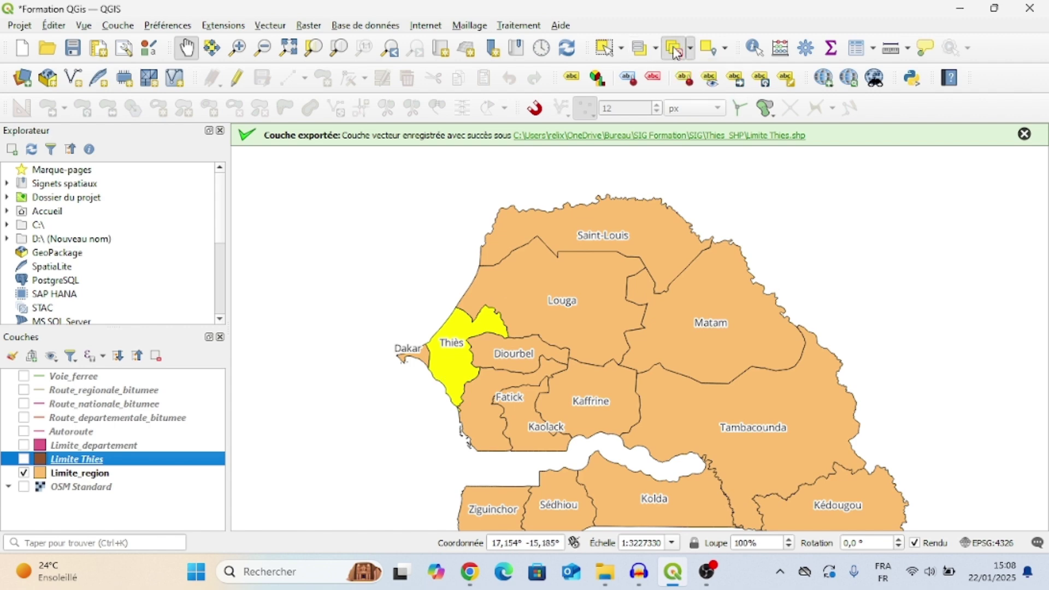
left_click_drag(629, 273, 597, 248)
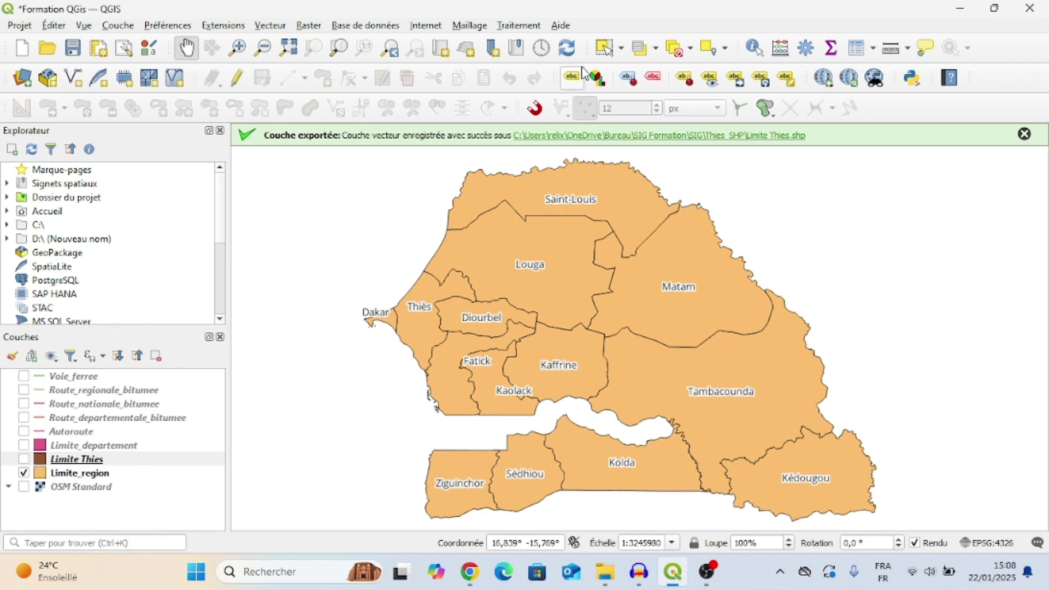
left_click(606, 47)
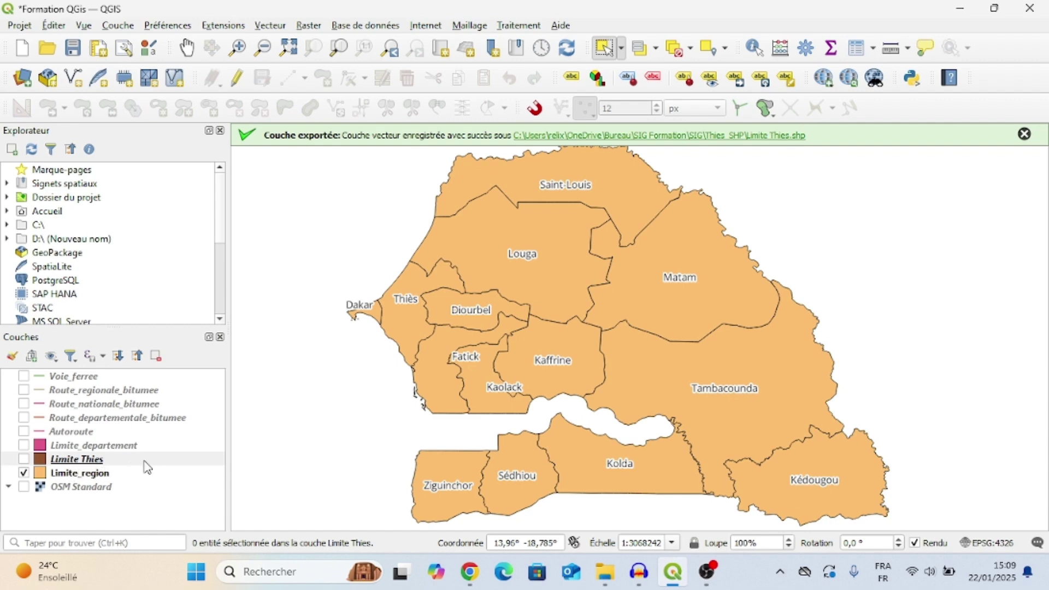
left_click(87, 477)
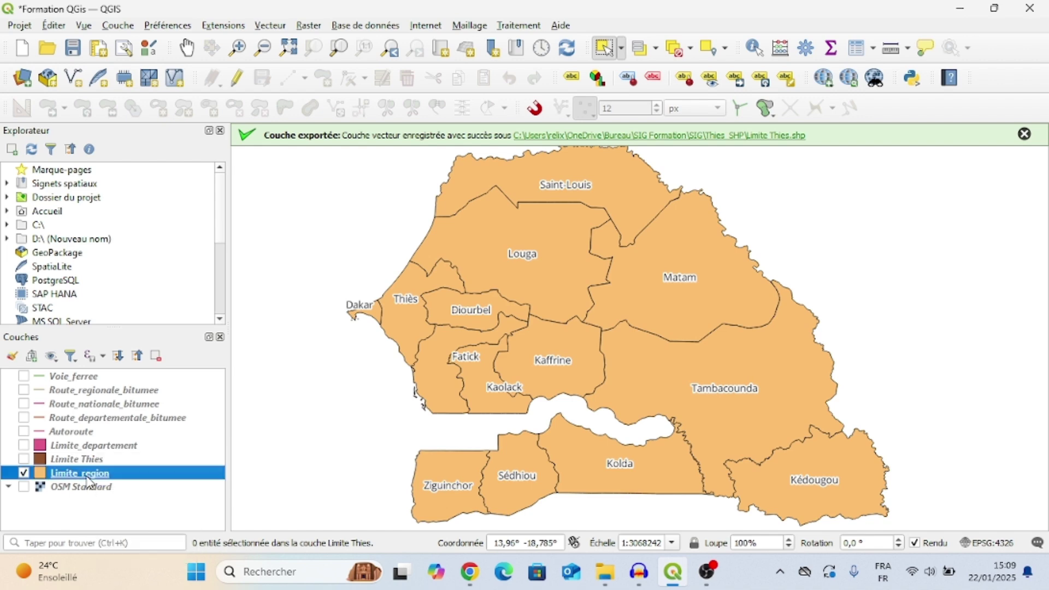
Step: Select the Louga, Matam and Tambacounda regions together and clear that selection again
left_click(566, 267)
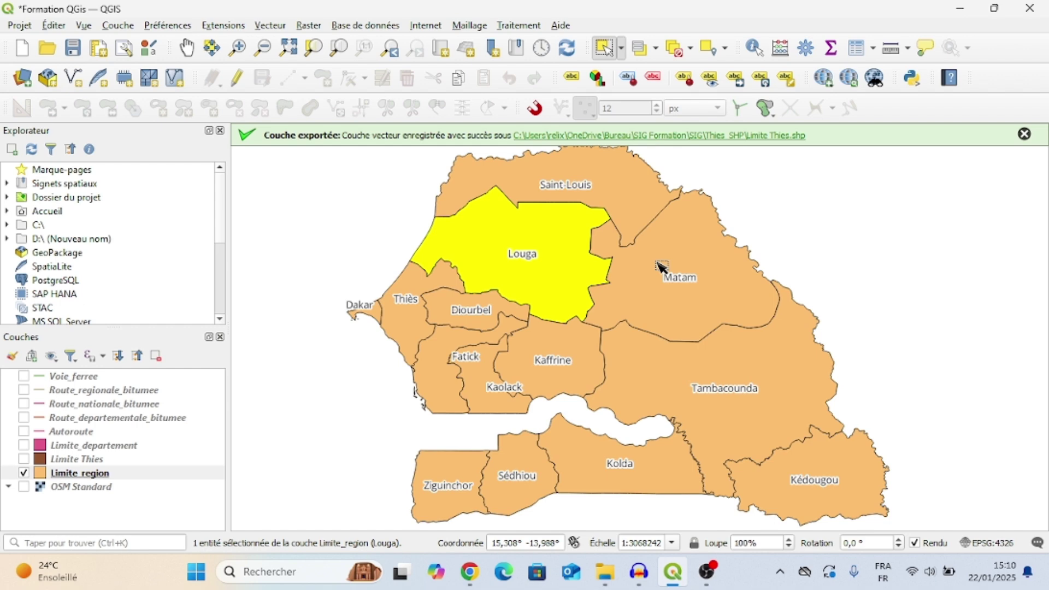
key("ctrl")
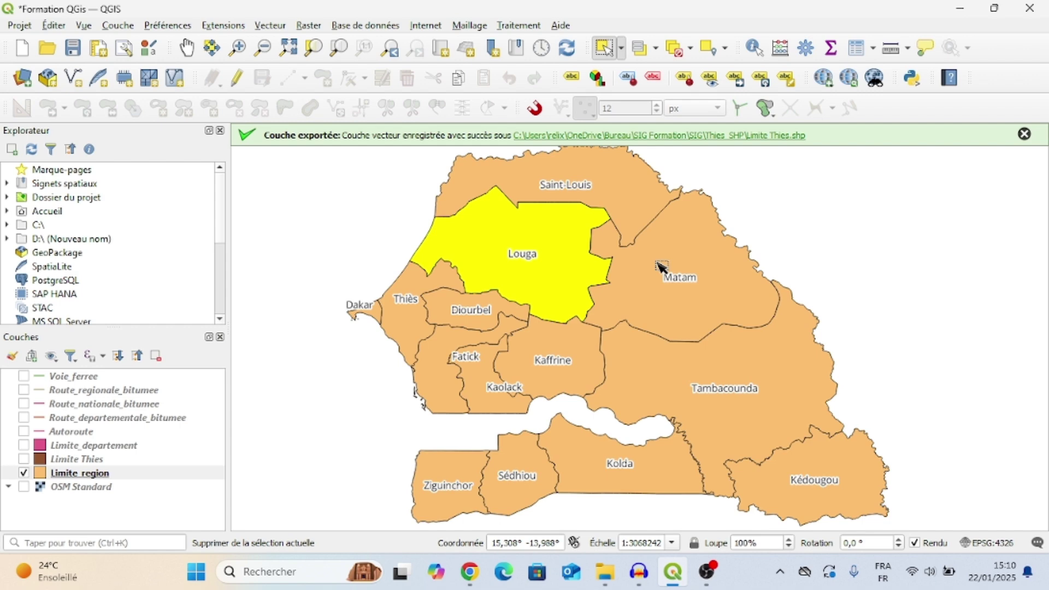
left_click(661, 266, "ctrl")
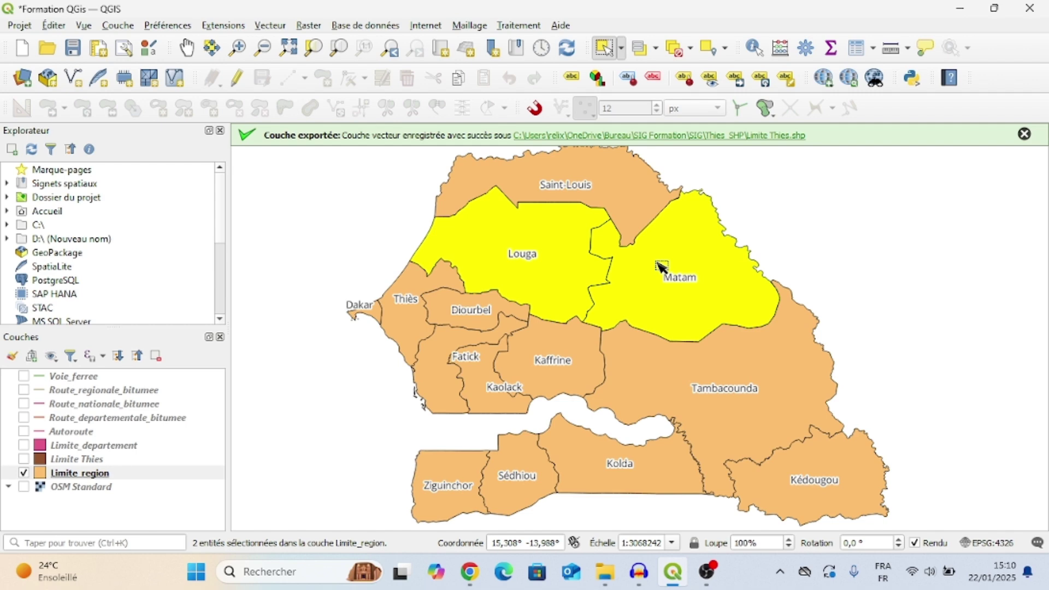
left_click(684, 385, "shift")
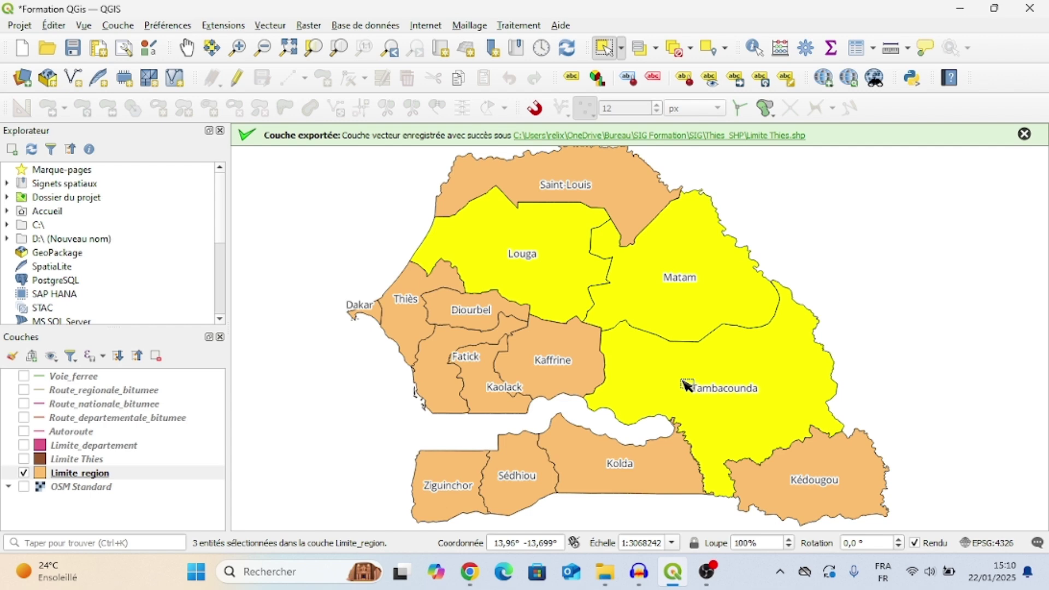
left_click(675, 48)
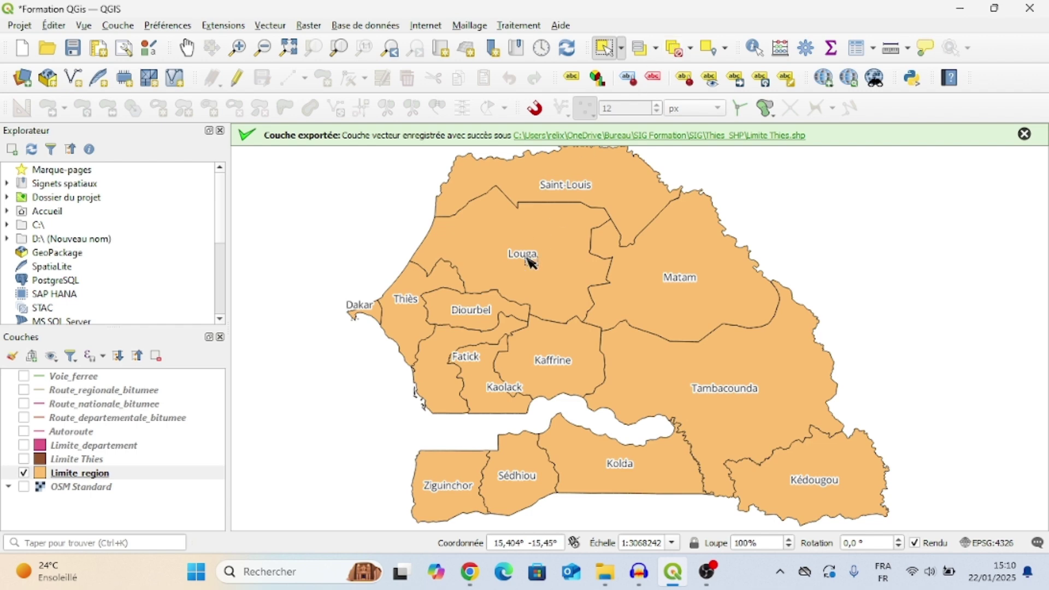
Step: Select the Diourbel, Louga, Kaffrine, Fatick and Kaolack regions together in the Limite_region layer
left_click(480, 307)
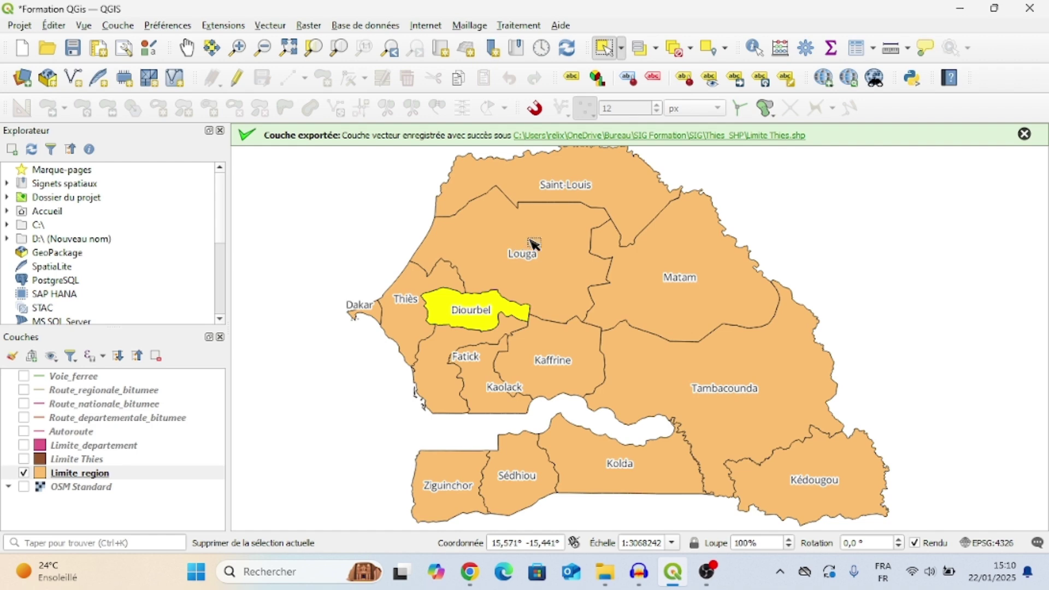
left_click(547, 239, "ctrl")
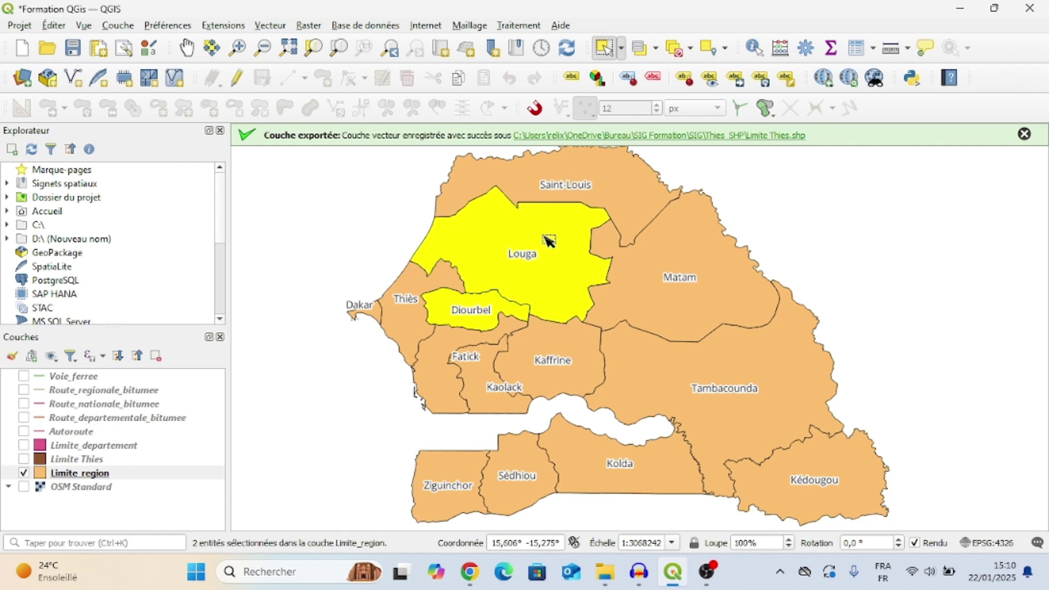
left_click(565, 337, "ctrl")
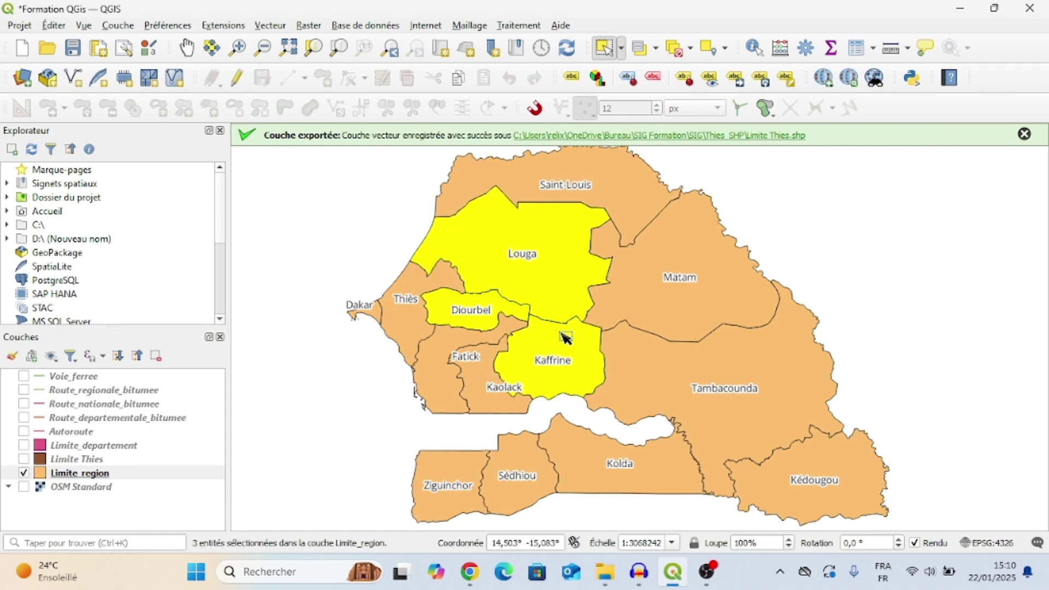
left_click(491, 339, "ctrl")
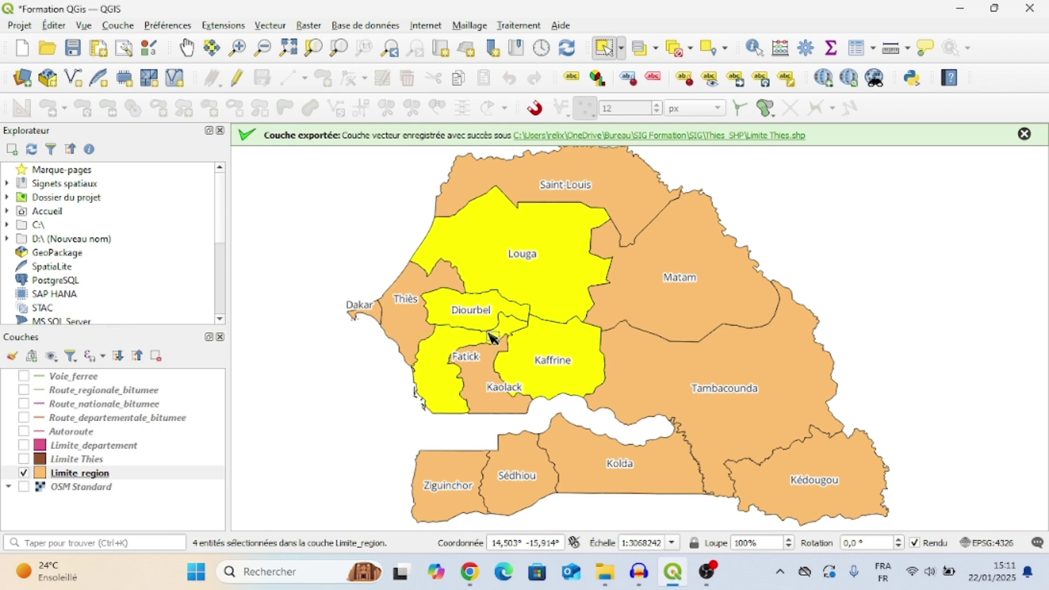
left_click(493, 373, "ctrl")
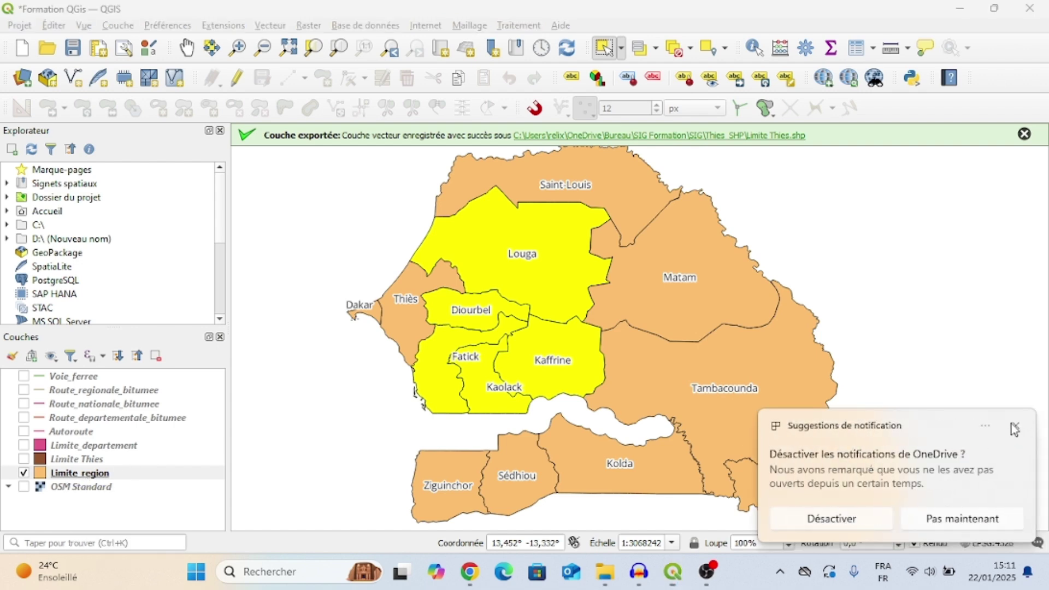
left_click(1018, 426)
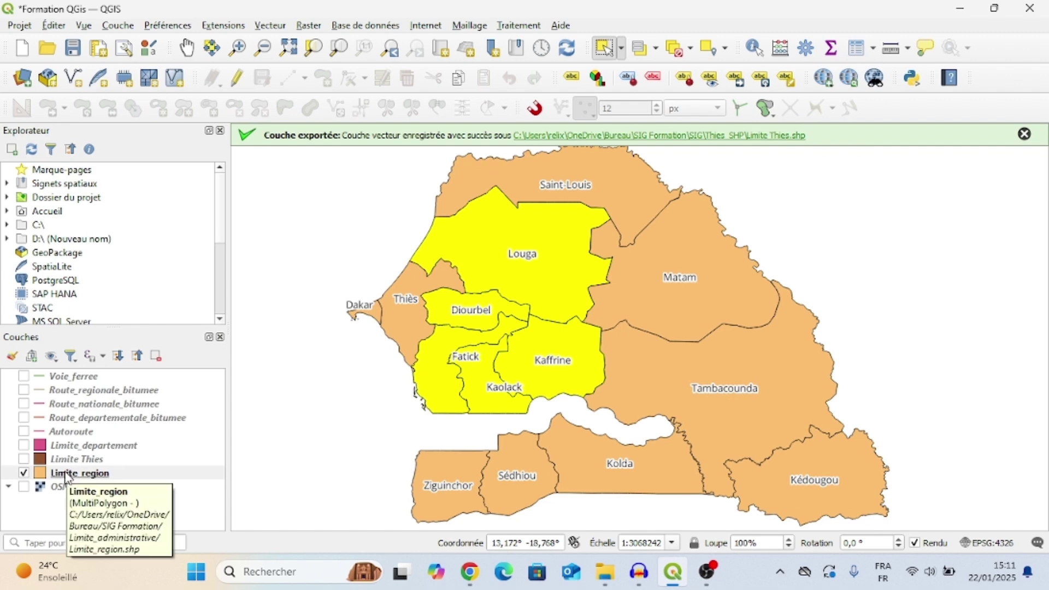
Step: Export only the selected regions as an ESRI Shapefile named Les regions in the Thies_SHP folder, and hide the Limite_region layer
right_click(66, 477)
mouse_move(143, 413)
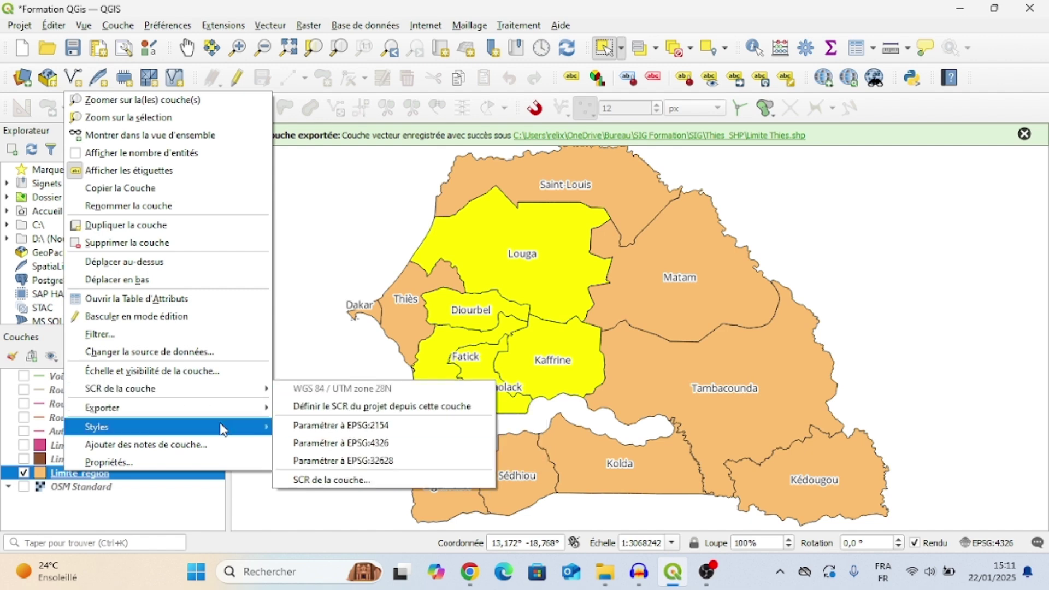
mouse_move(221, 433)
mouse_move(253, 411)
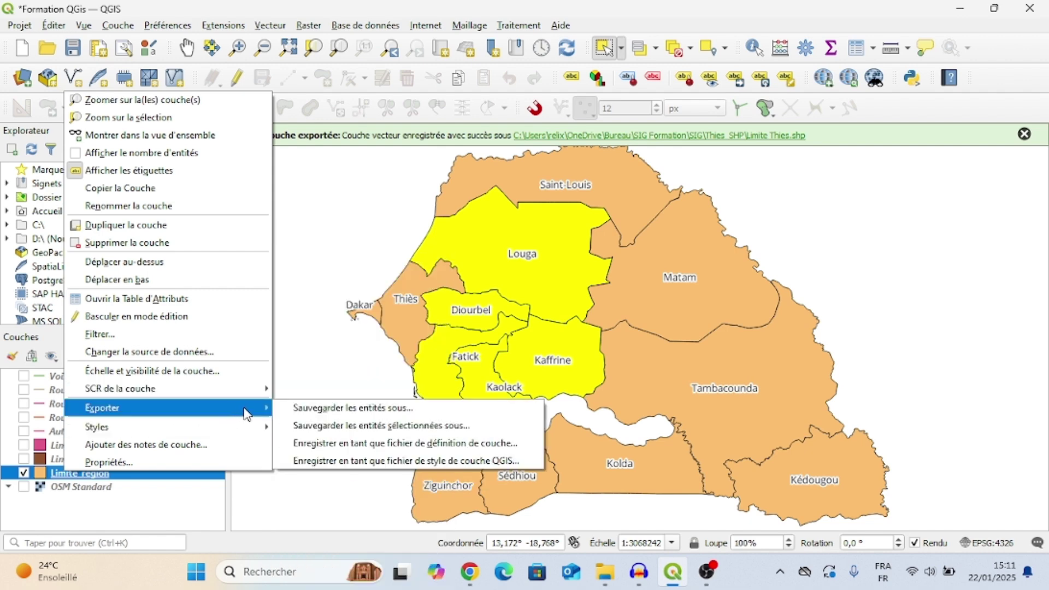
left_click(367, 432)
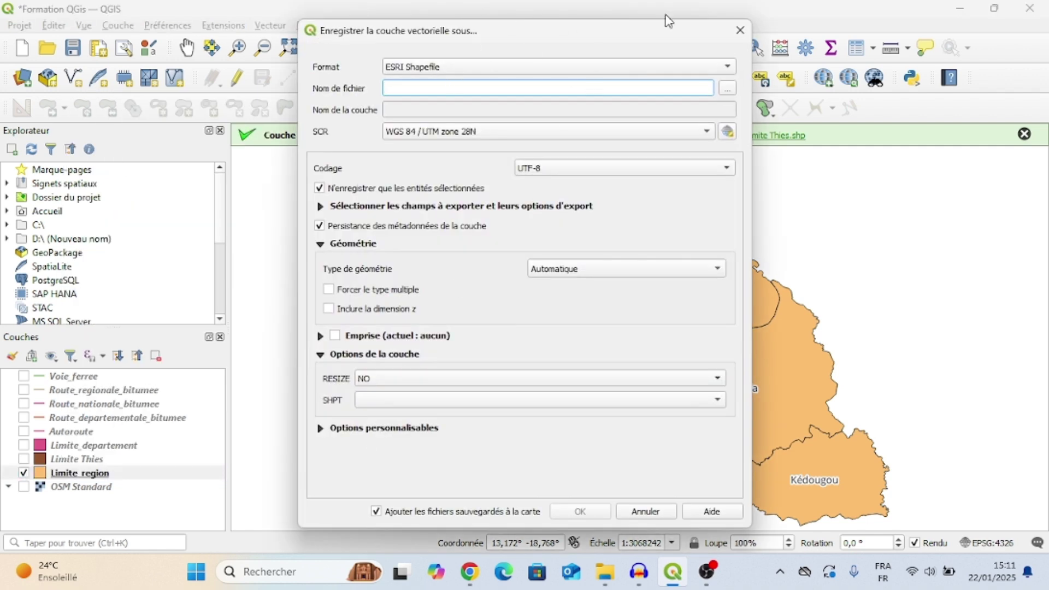
left_click(727, 88)
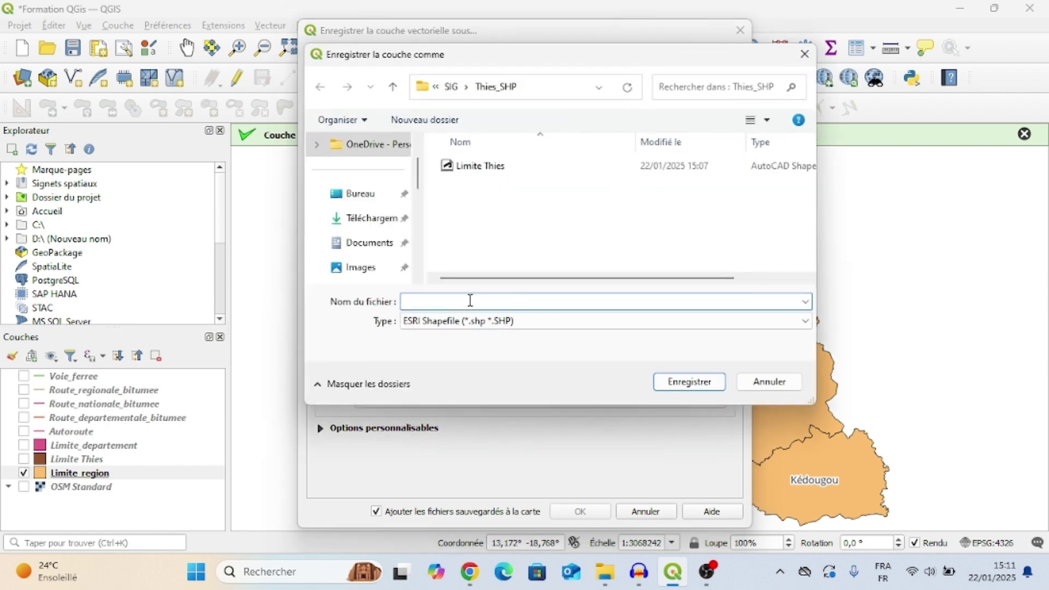
type("Les regiens")
key("BackSpace")
key("BackSpace")
key("BackSpace")
type("ons")
left_click(694, 387)
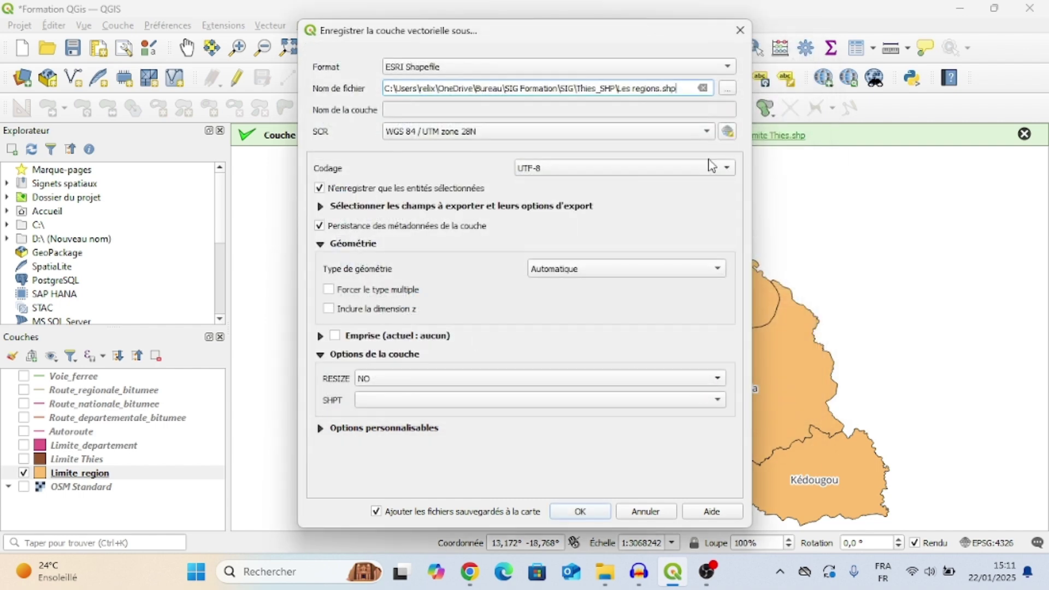
left_click(578, 514)
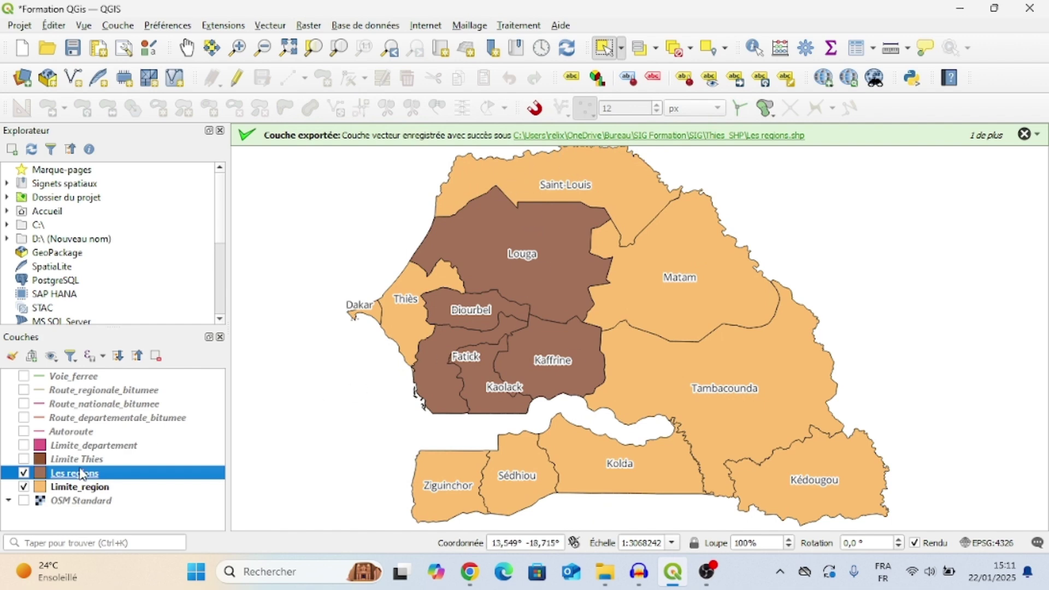
left_click(24, 487)
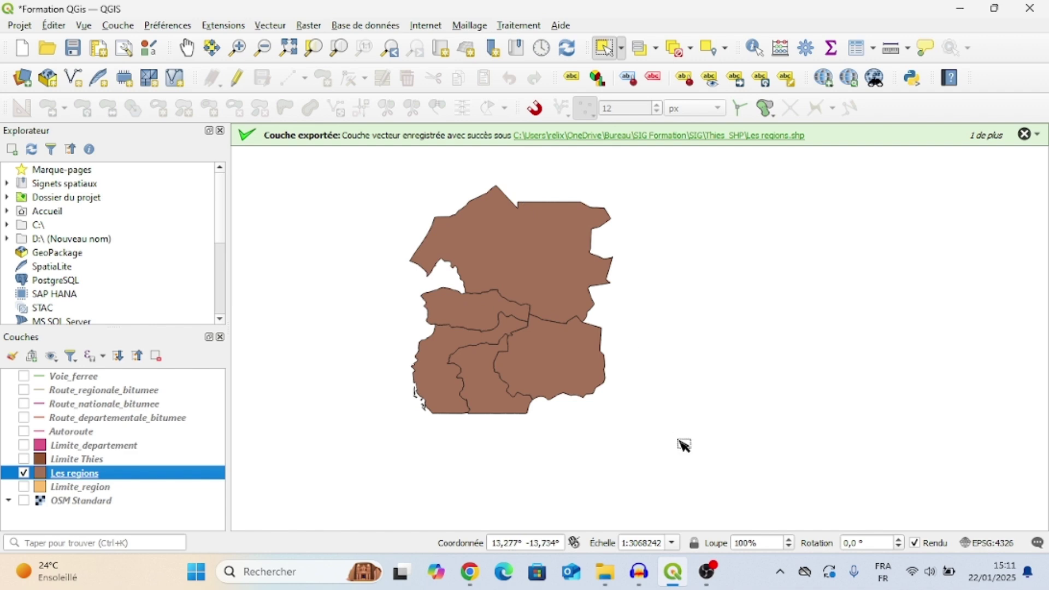
Step: View the label settings in the Les regions layer's properties and close them without changes
right_click(78, 479)
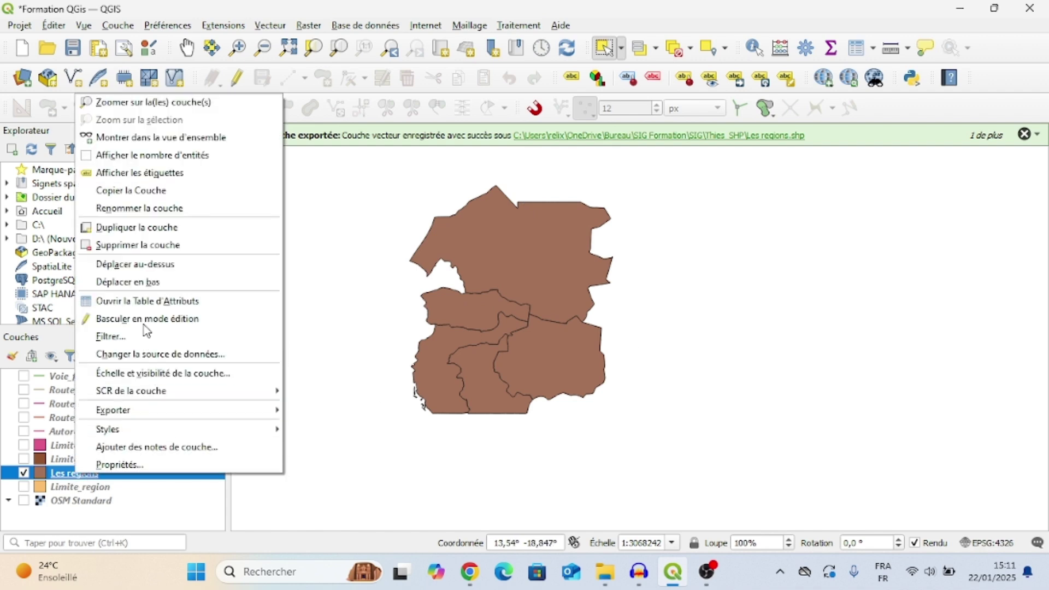
left_click(120, 465)
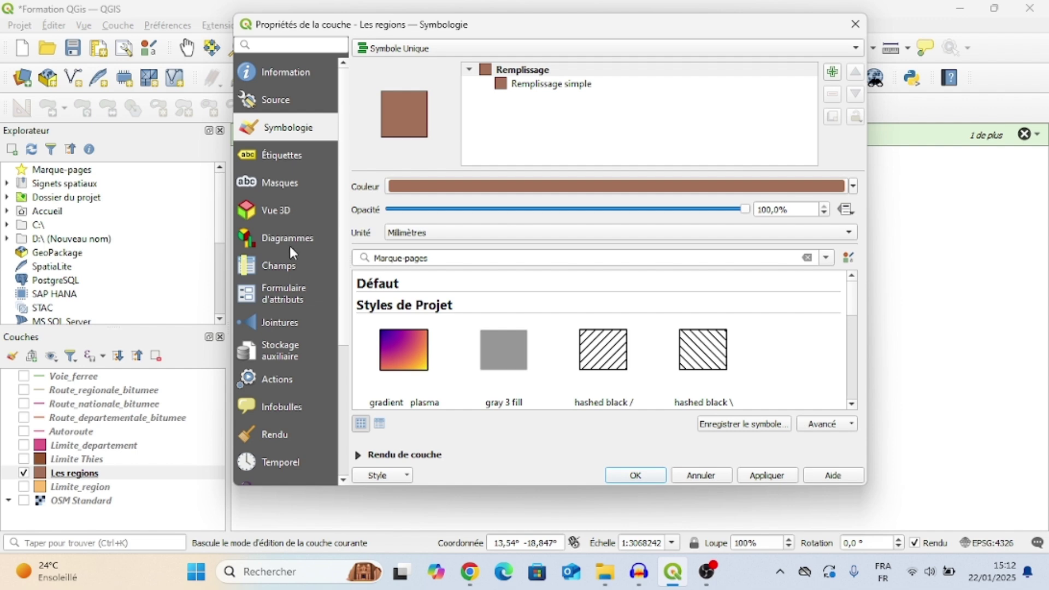
left_click(285, 159)
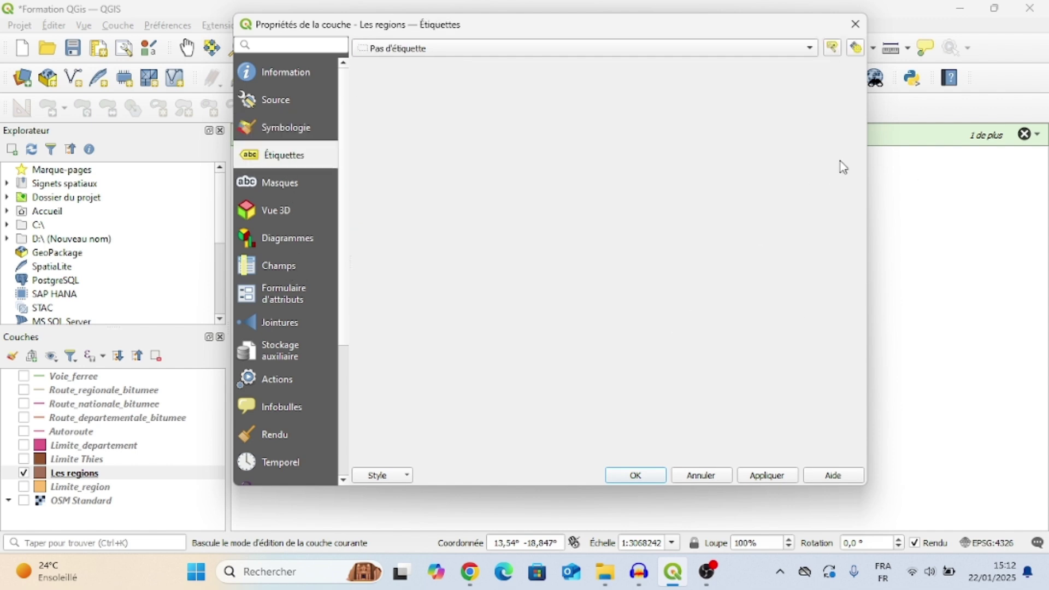
left_click(856, 24)
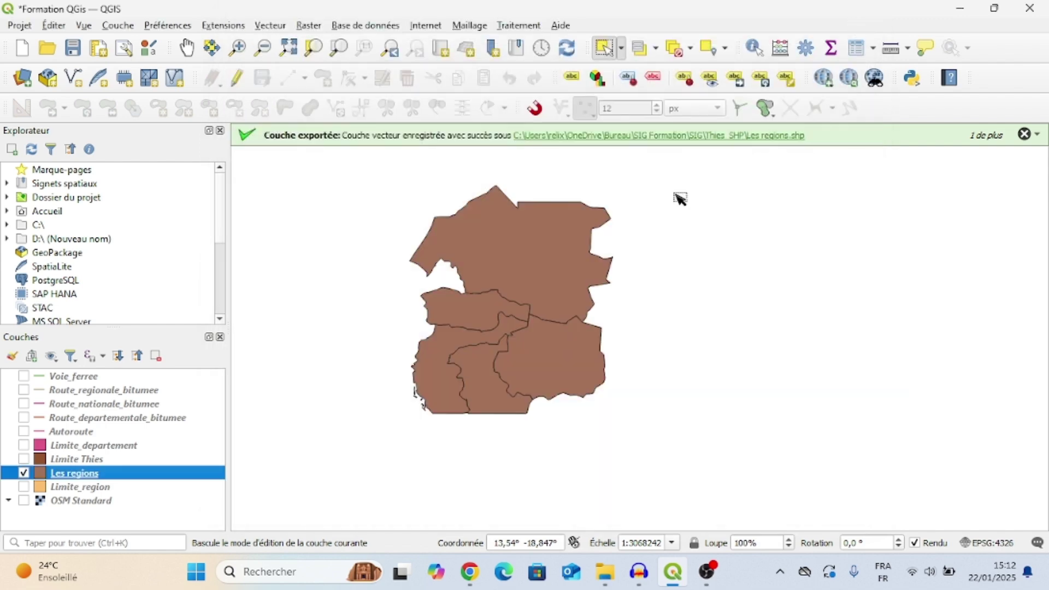